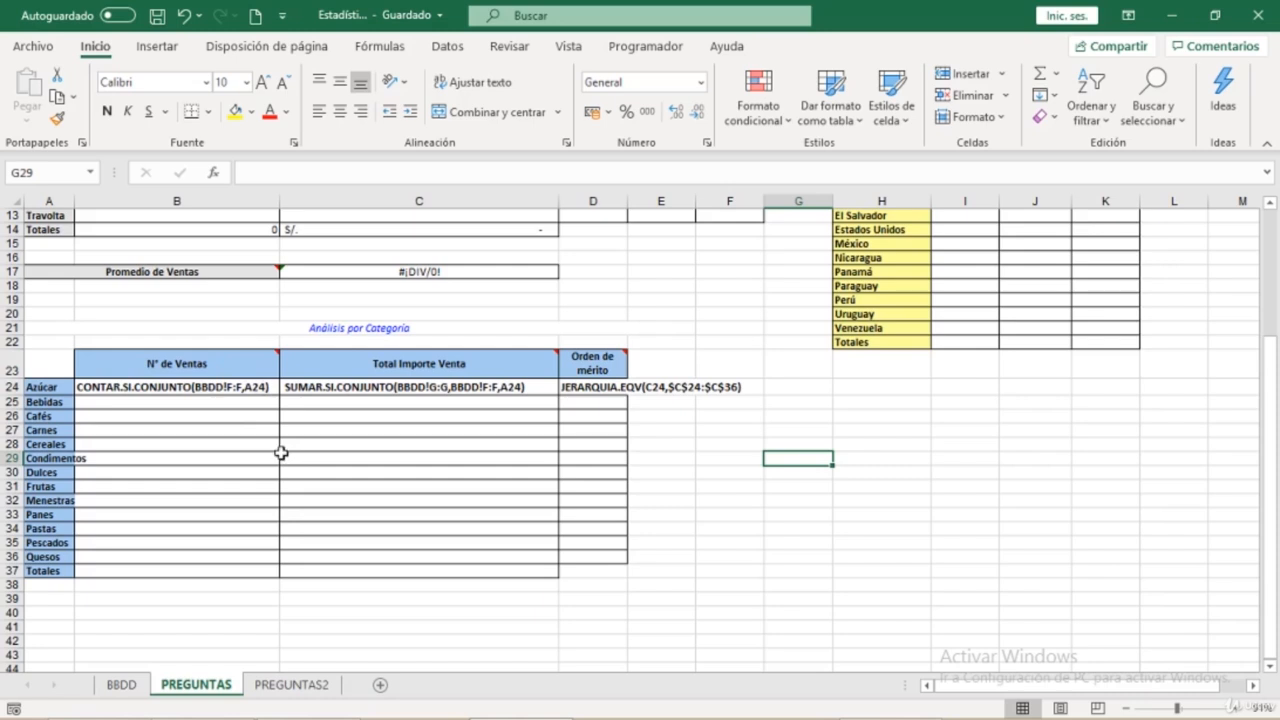
# - Compare the arguments of the CONTAR.SI and CONTAR.SI.CONJUNTO functions in the Carnes cell B27, leaving the cell empty
pyautogui.click(122, 432)
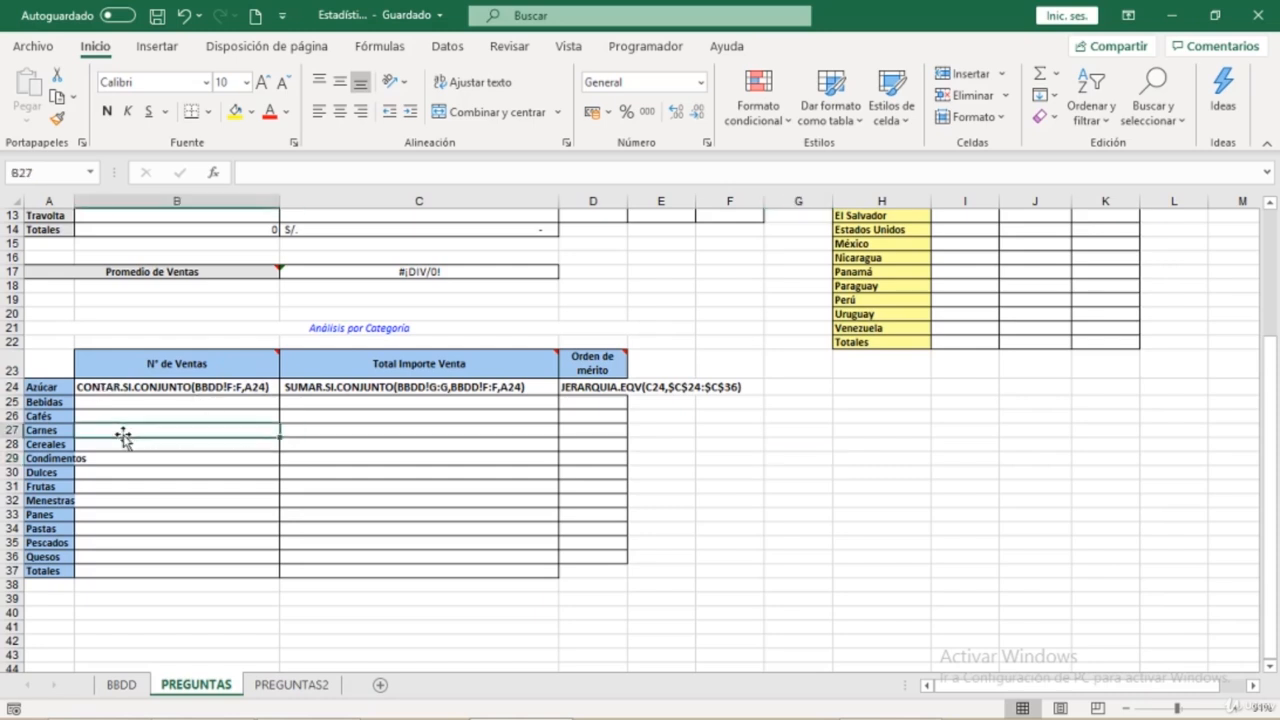
pyautogui.write('=contar')
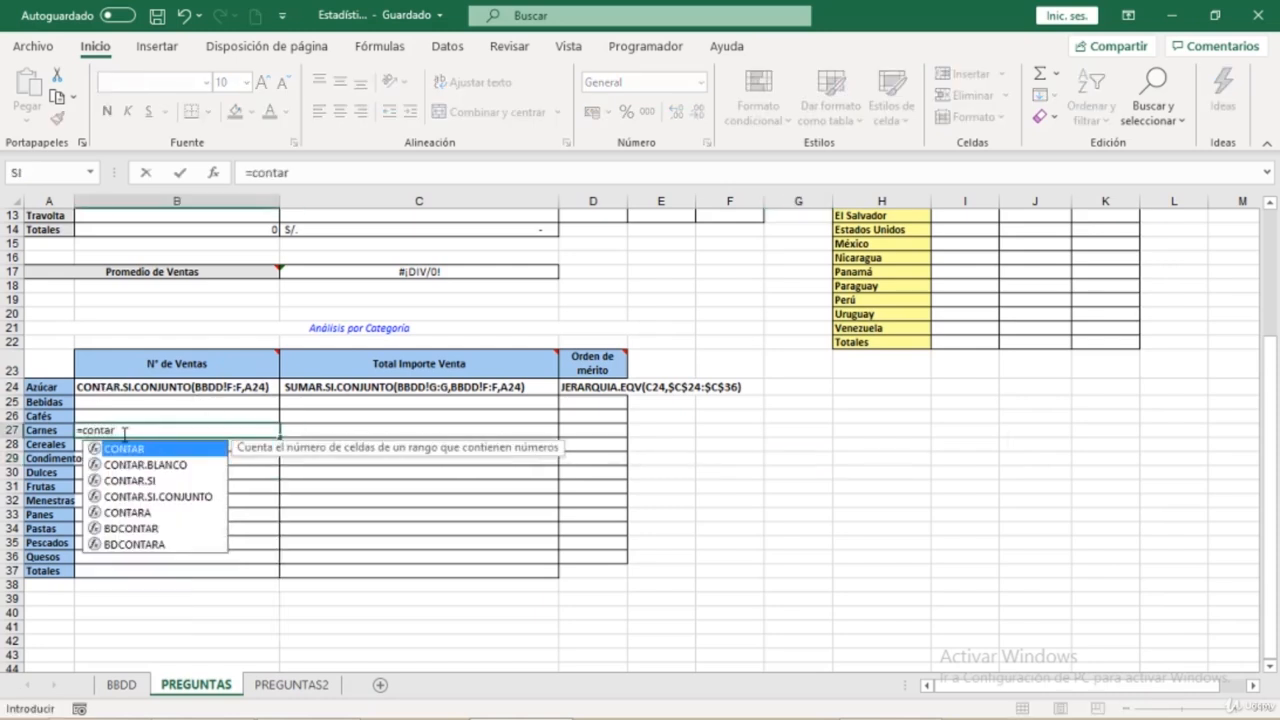
pyautogui.doubleClick(143, 480)
pyautogui.press('BackSpace')
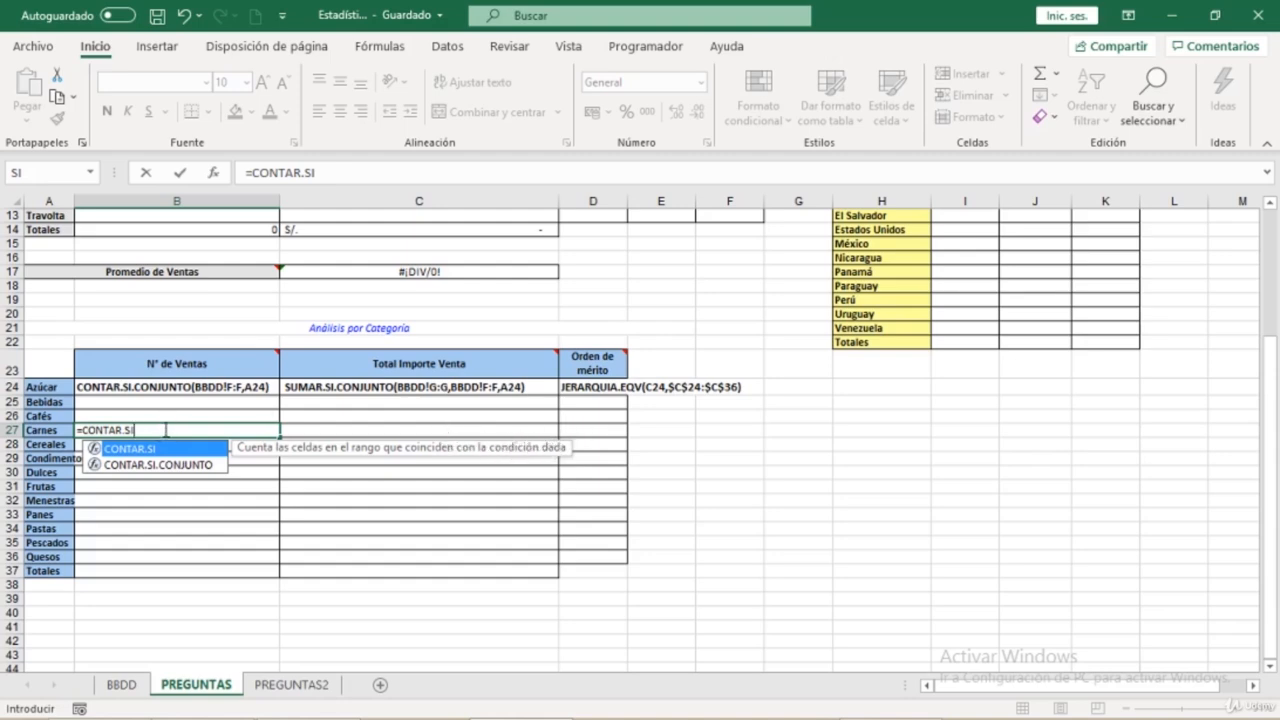
pyautogui.doubleClick(168, 449)
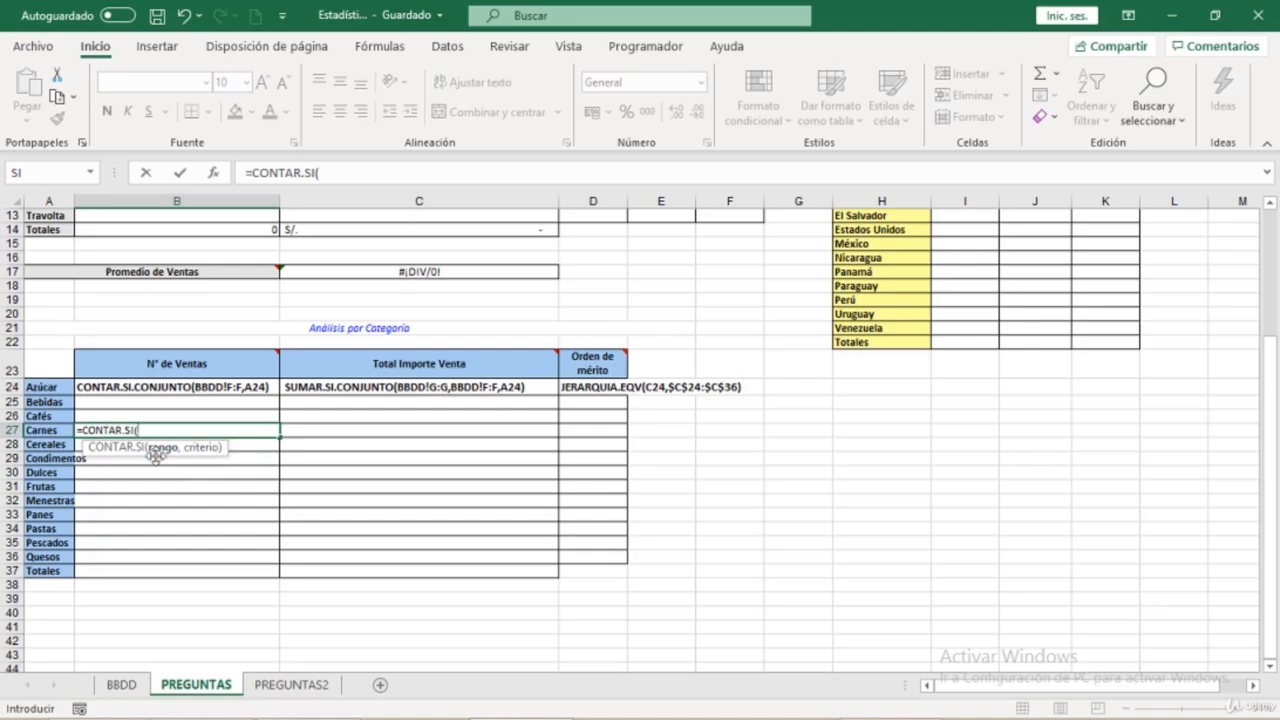
pyautogui.press('BackSpace')
pyautogui.press('BackSpace')
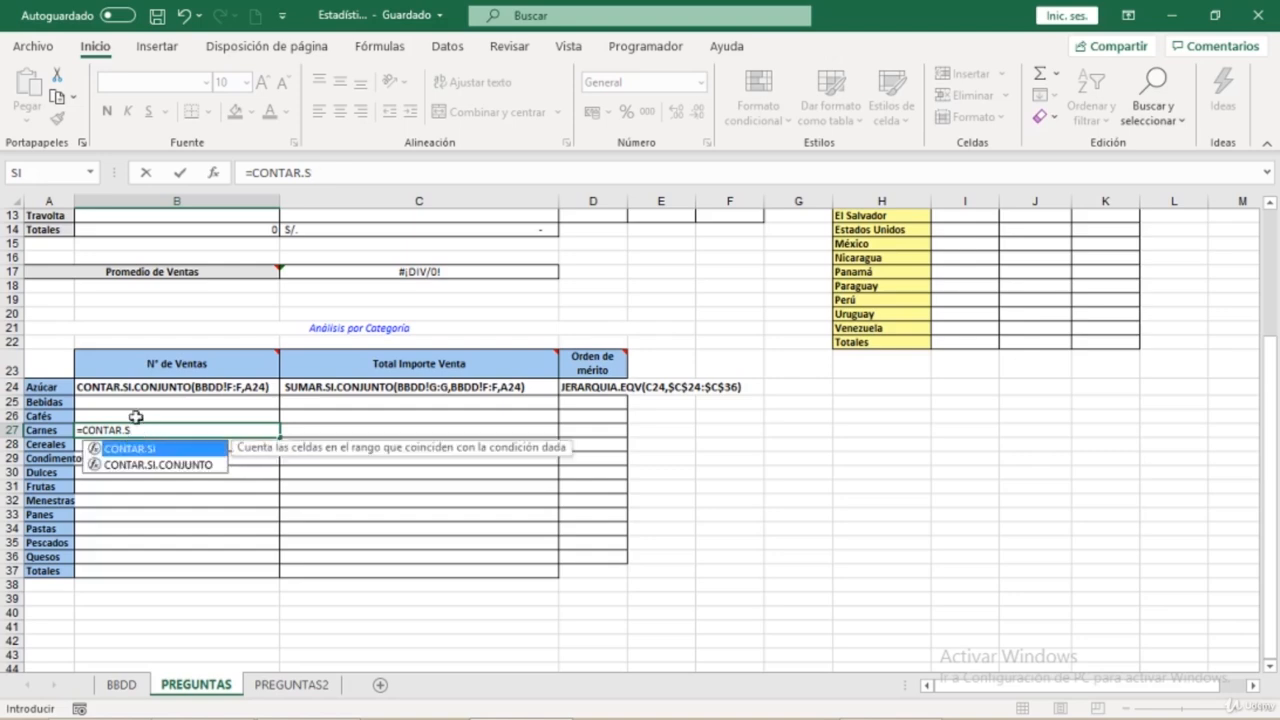
pyautogui.click(165, 466)
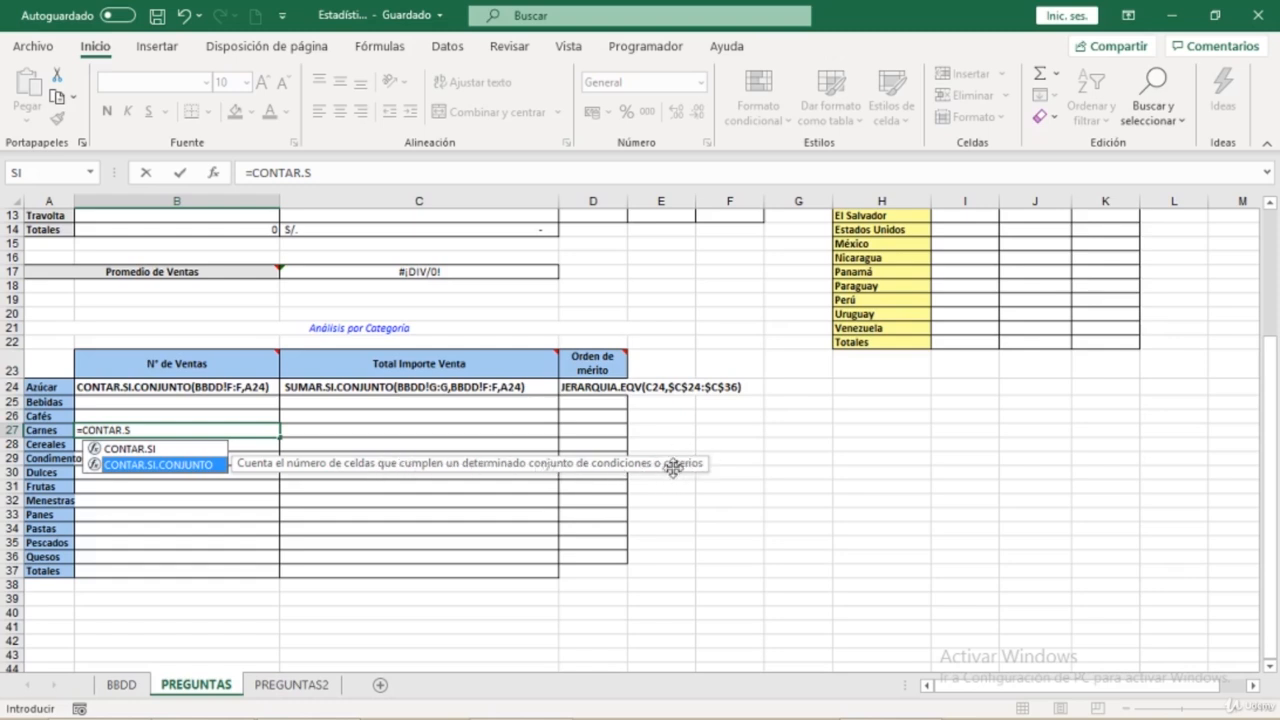
pyautogui.doubleClick(140, 465)
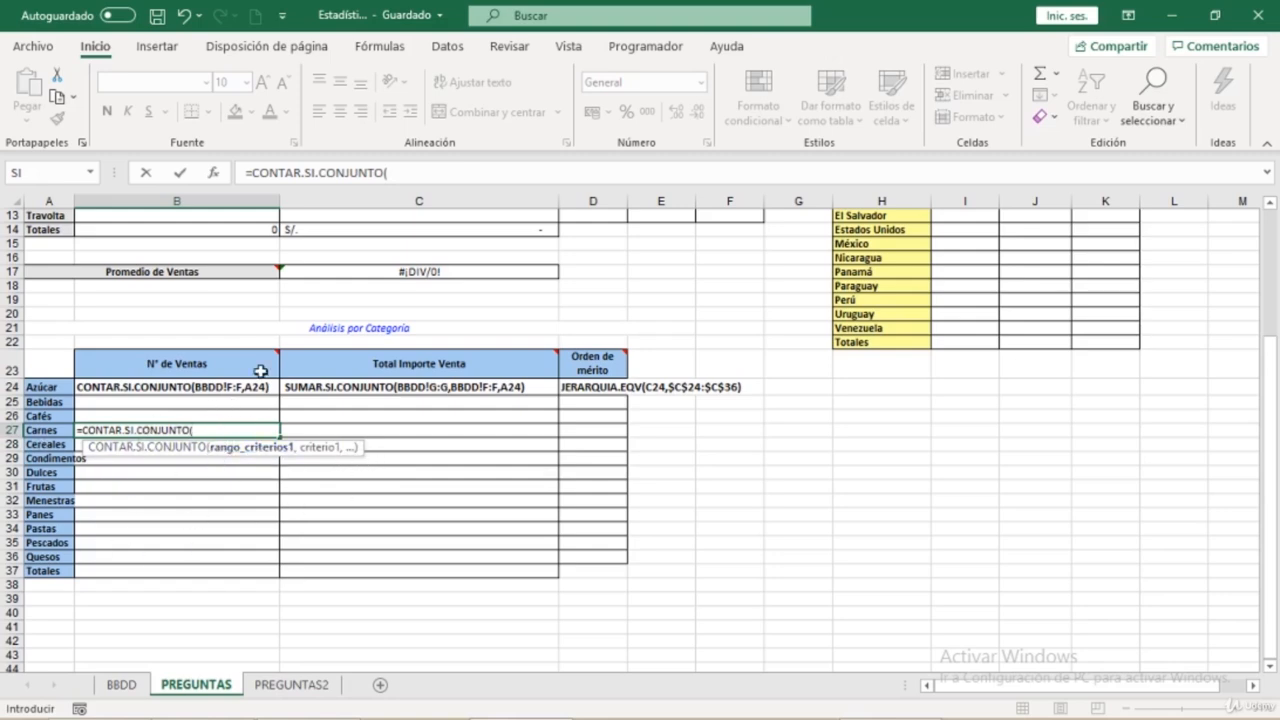
pyautogui.press('BackSpace')
pyautogui.press('BackSpace')
pyautogui.press('BackSpace')
pyautogui.press('BackSpace')
pyautogui.press('BackSpace')
pyautogui.press('BackSpace')
pyautogui.press('BackSpace')
pyautogui.press('Escape')
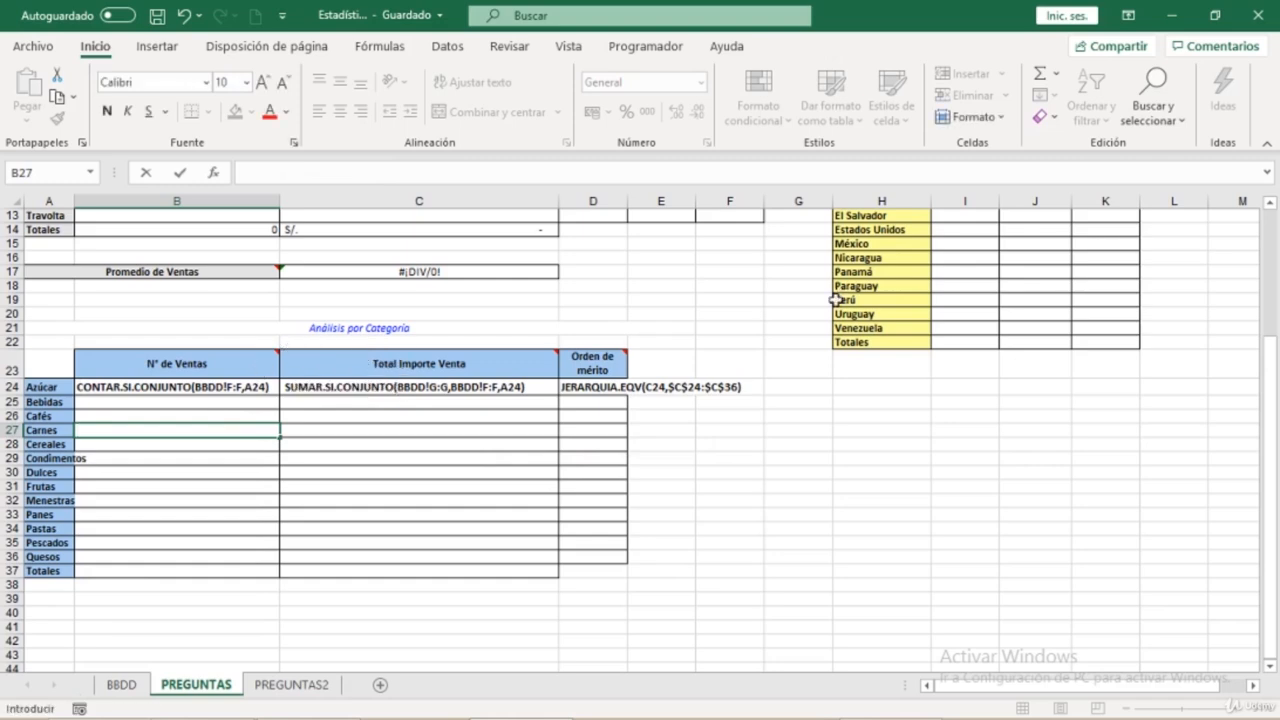
# - Compare the descriptions and arguments of SUMAR.SI and SUMAR.SI.CONJUNTO in cell C27, leaving the cell empty
pyautogui.click(325, 430)
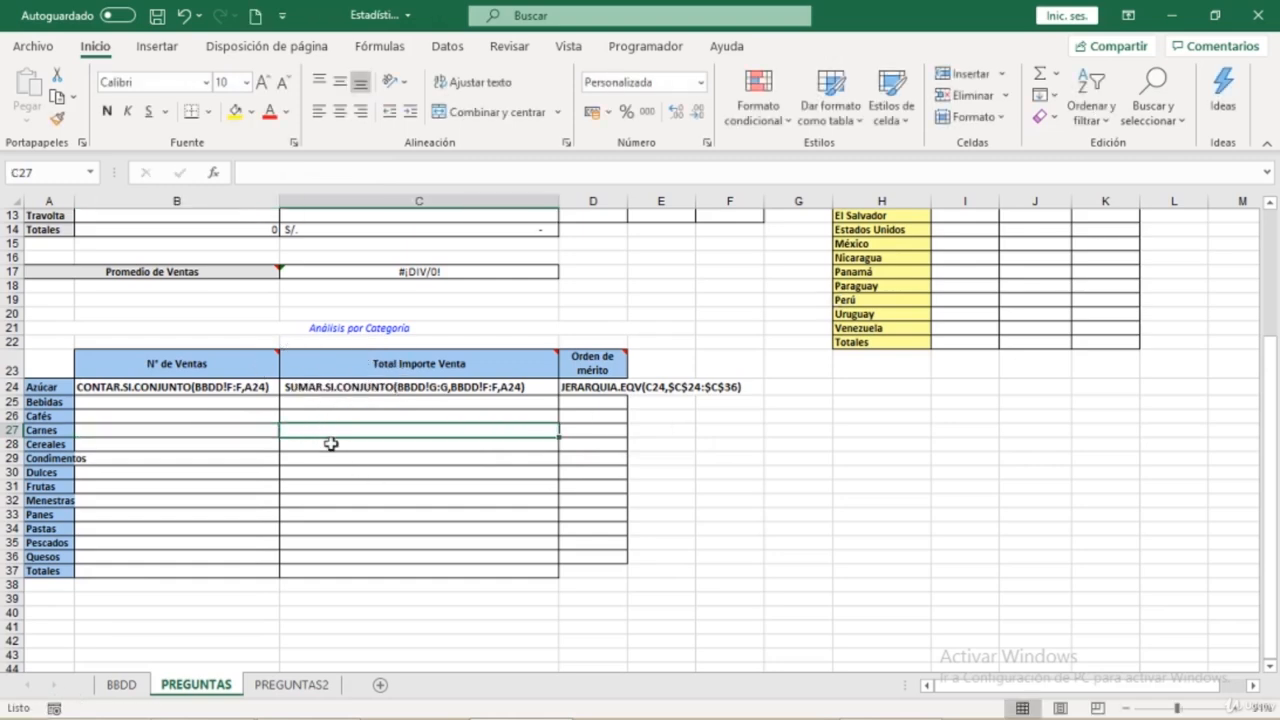
pyautogui.write('=su')
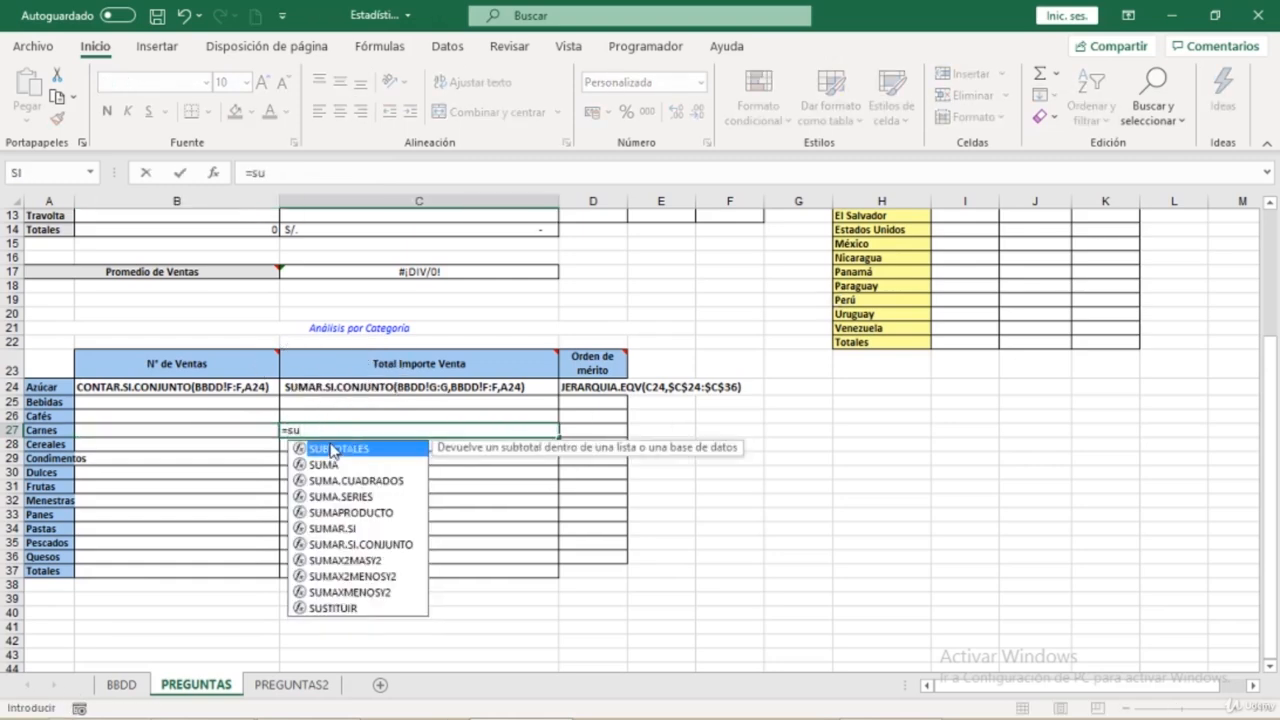
pyautogui.click(360, 528)
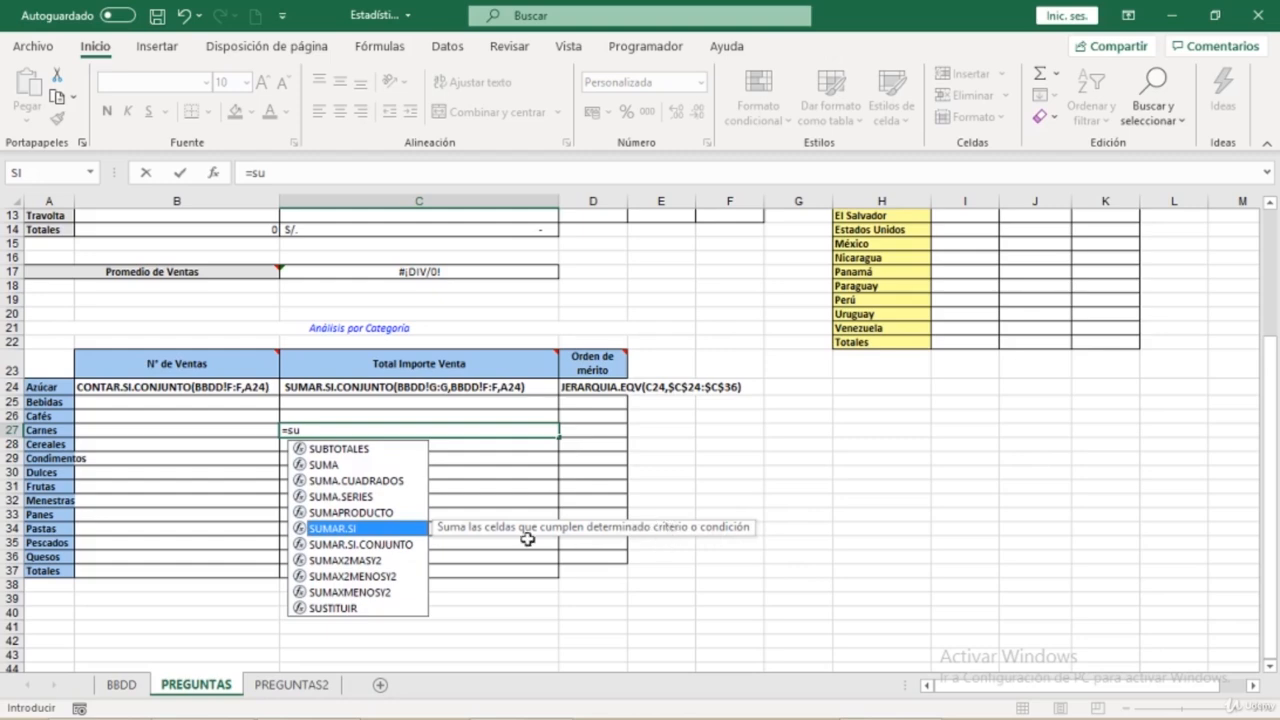
pyautogui.click(359, 548)
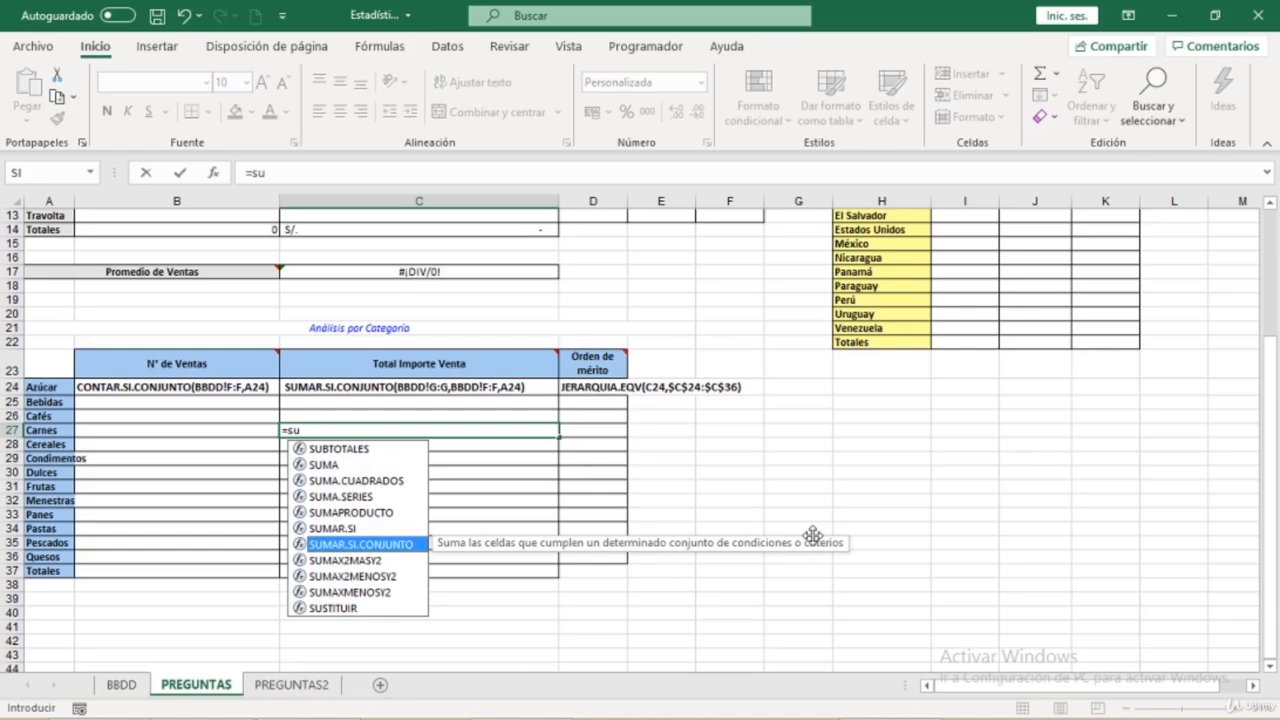
pyautogui.doubleClick(338, 528)
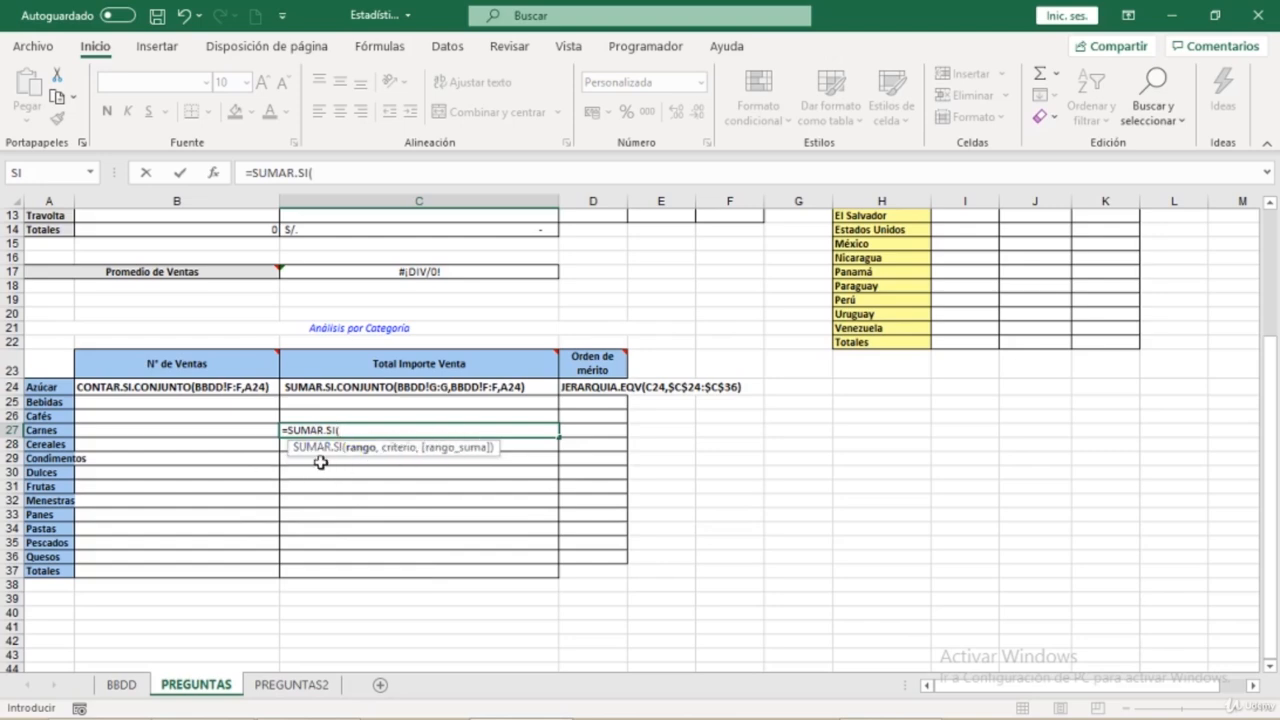
pyautogui.press('BackSpace')
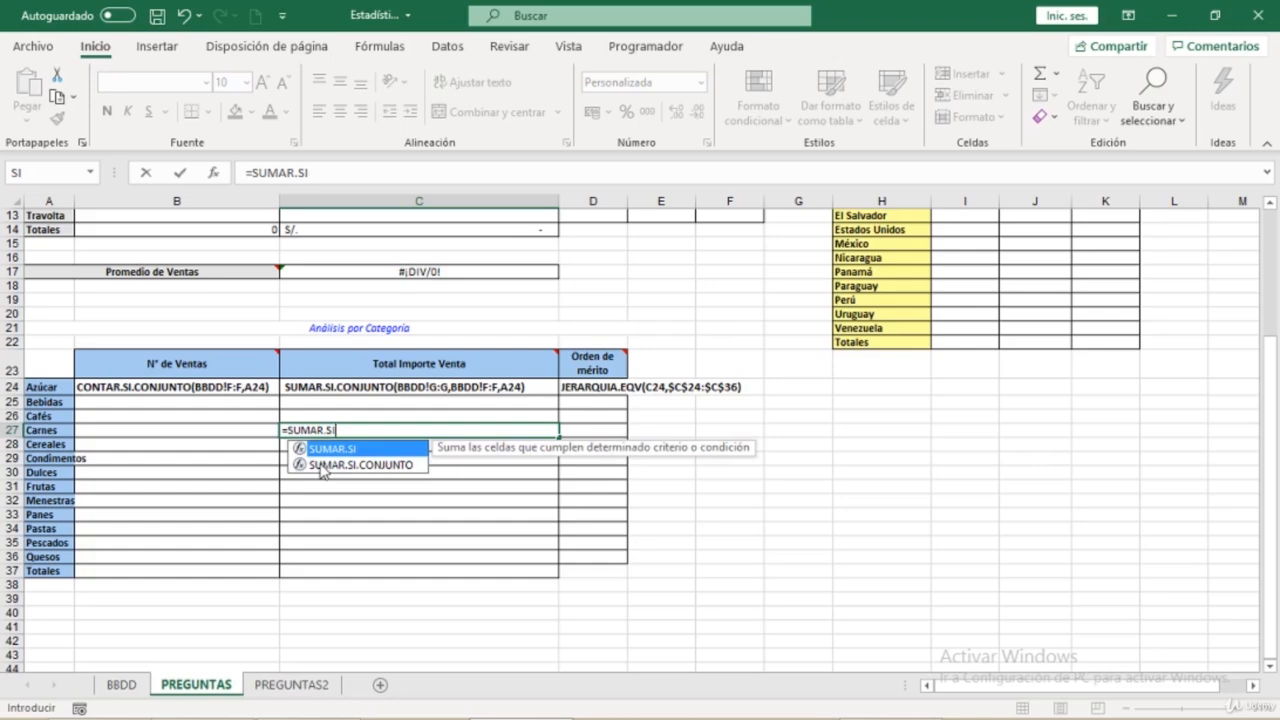
pyautogui.doubleClick(322, 465)
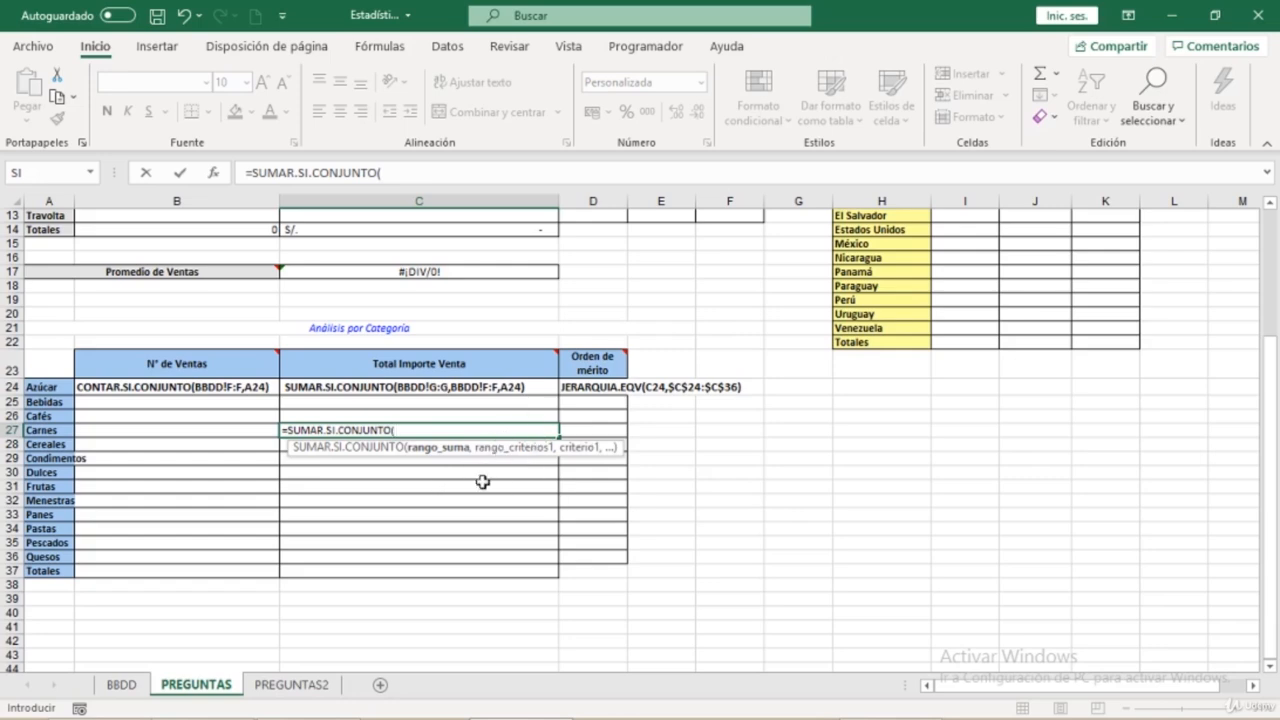
pyautogui.press('BackSpace')
pyautogui.press('BackSpace')
pyautogui.press('BackSpace')
pyautogui.press('BackSpace')
pyautogui.press('BackSpace')
pyautogui.press('BackSpace')
pyautogui.press('BackSpace')
pyautogui.press('BackSpace')
pyautogui.press('BackSpace')
pyautogui.press('BackSpace')
pyautogui.press('BackSpace')
pyautogui.press('BackSpace')
pyautogui.press('BackSpace')
pyautogui.press('BackSpace')
pyautogui.press('BackSpace')
pyautogui.press('BackSpace')
pyautogui.press('BackSpace')
pyautogui.press('BackSpace')
pyautogui.press('BackSpace')
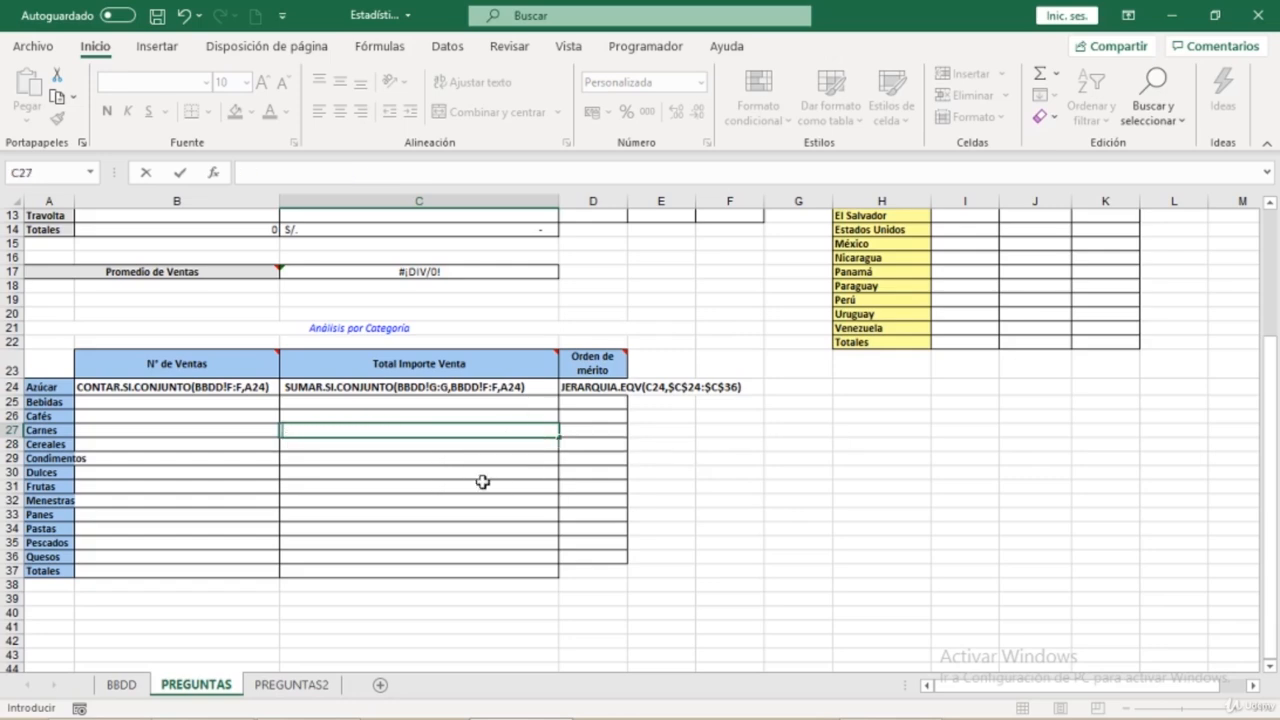
pyautogui.press('Escape')
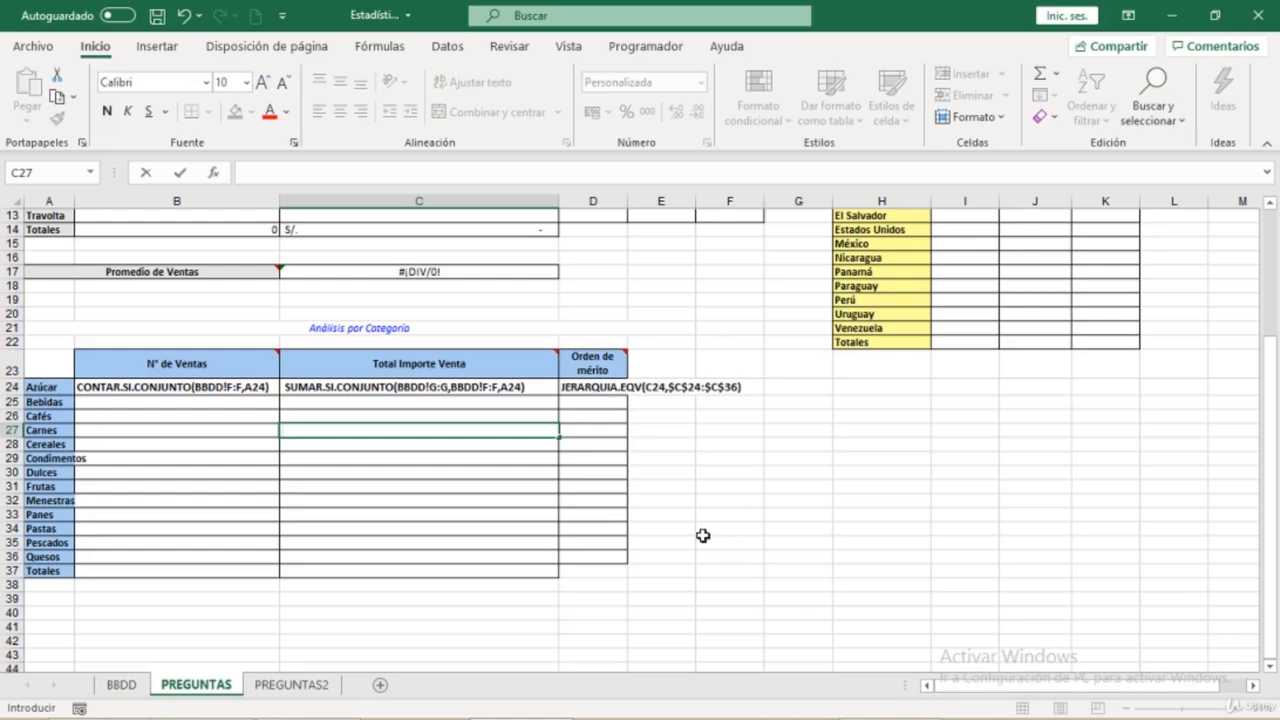
# - Start a CONTAR.SI.CONJUNTO formula in cell B25 for the number of Bebidas sales
pyautogui.scroll(4, 703, 535)
pyautogui.scroll(-4, 714, 411)
pyautogui.click(131, 404)
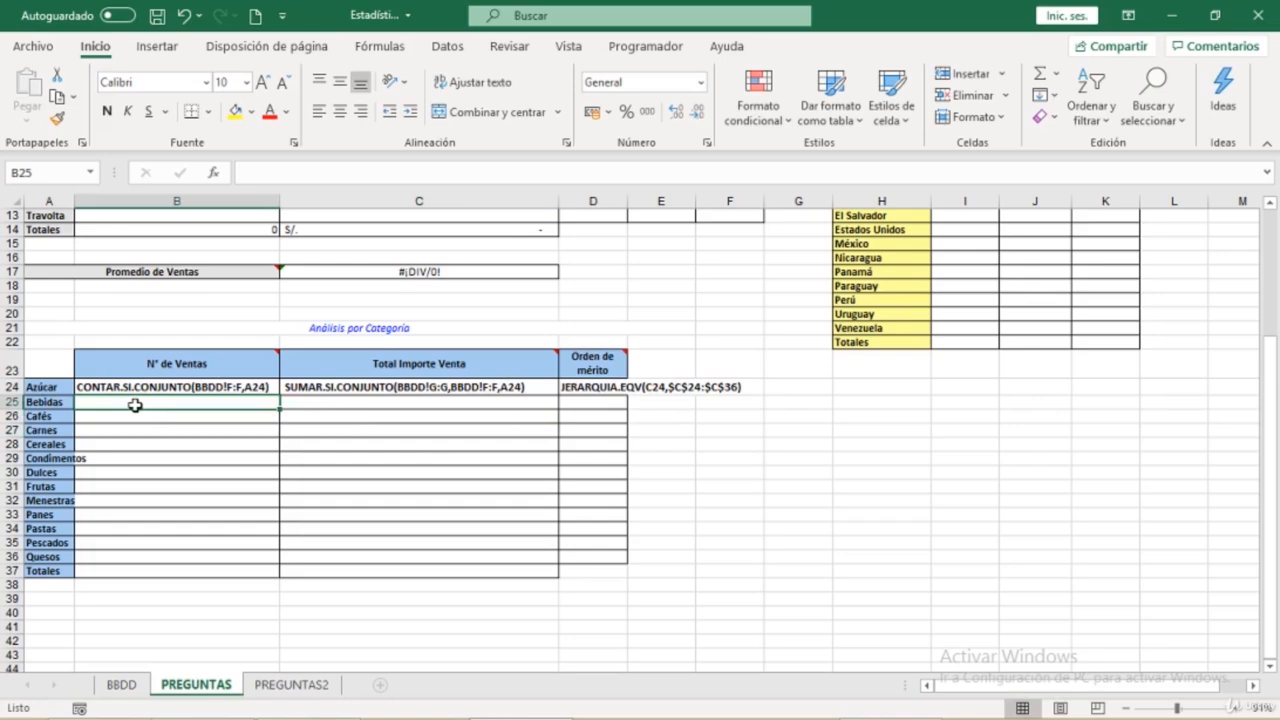
pyautogui.write('=')
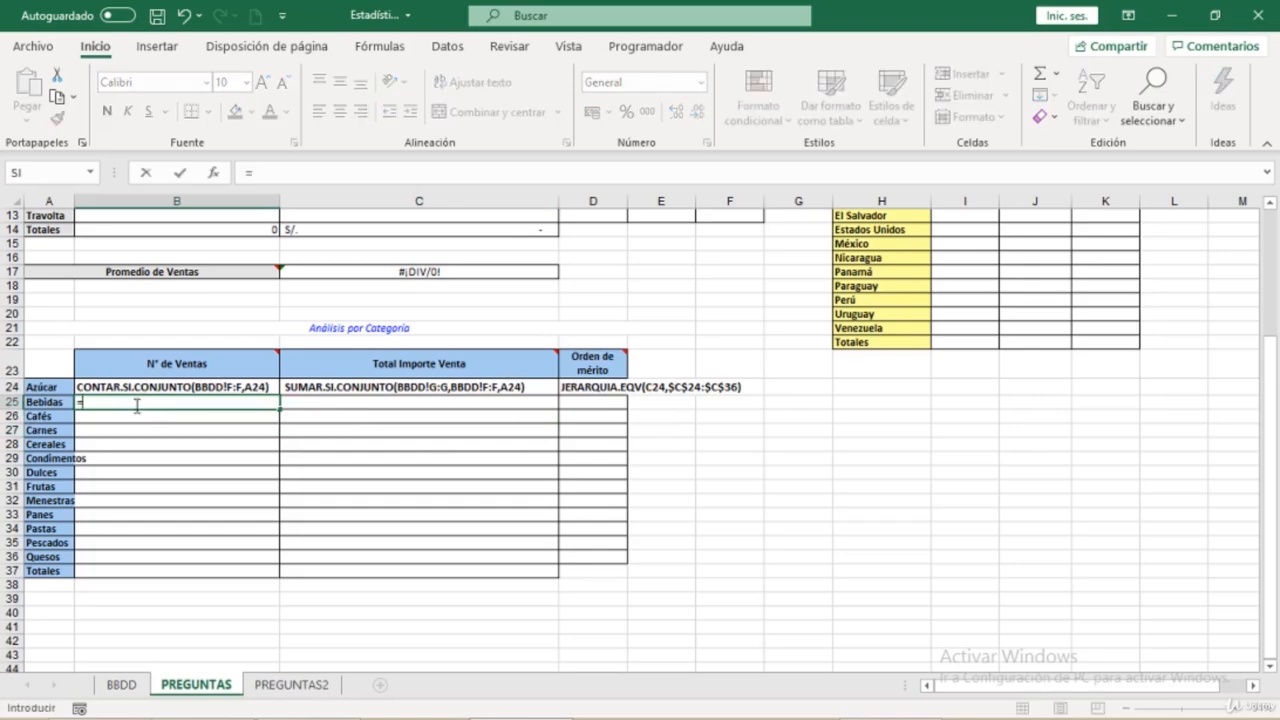
pyautogui.write('con')
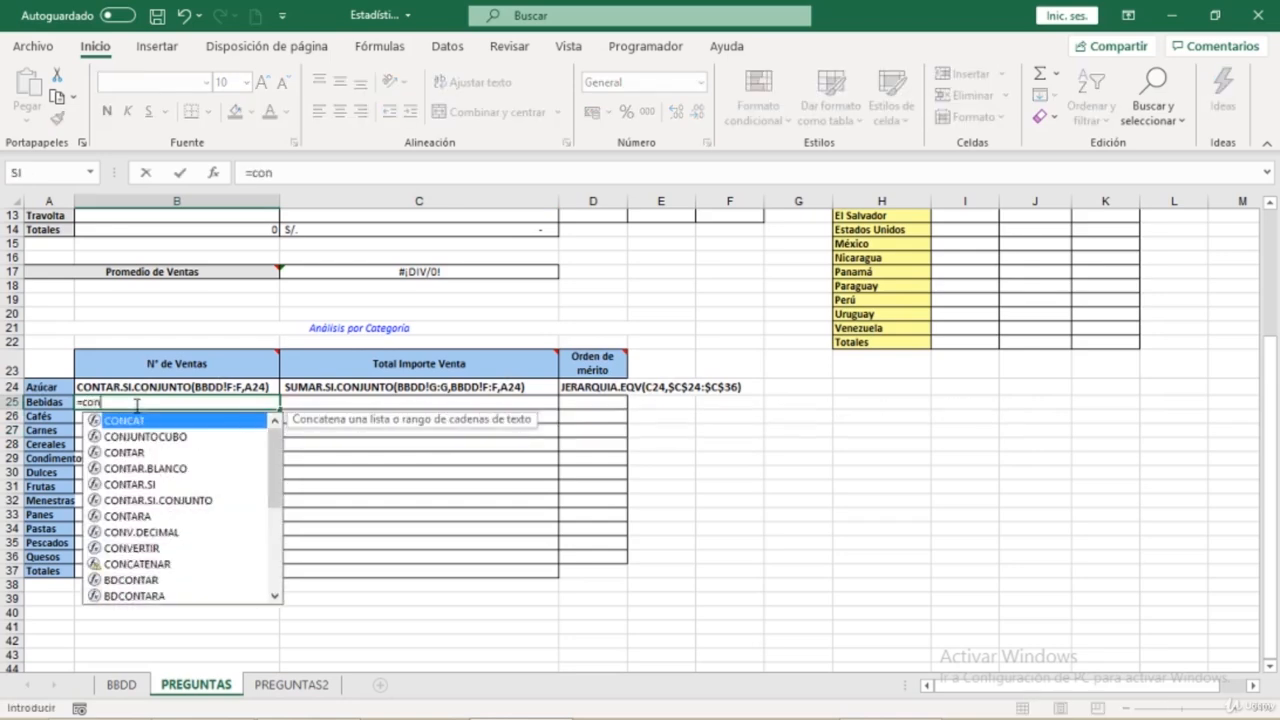
pyautogui.write('n')
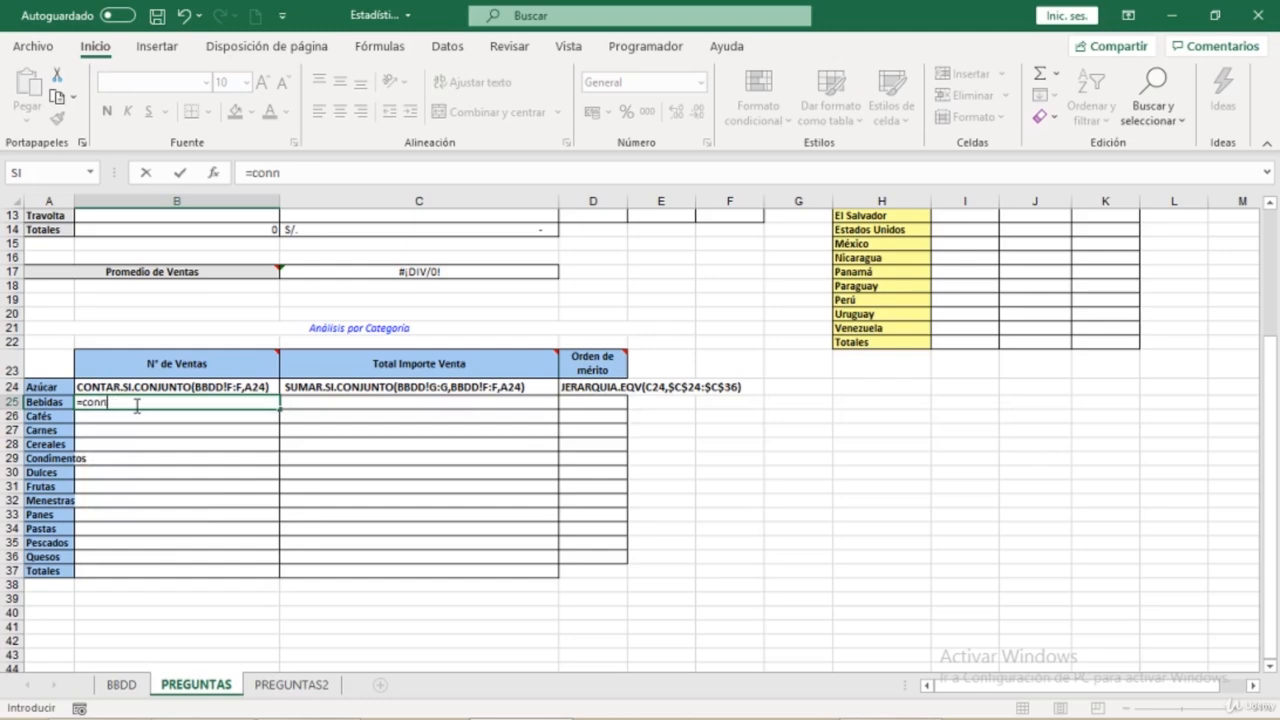
pyautogui.press('BackSpace')
pyautogui.write('ta')
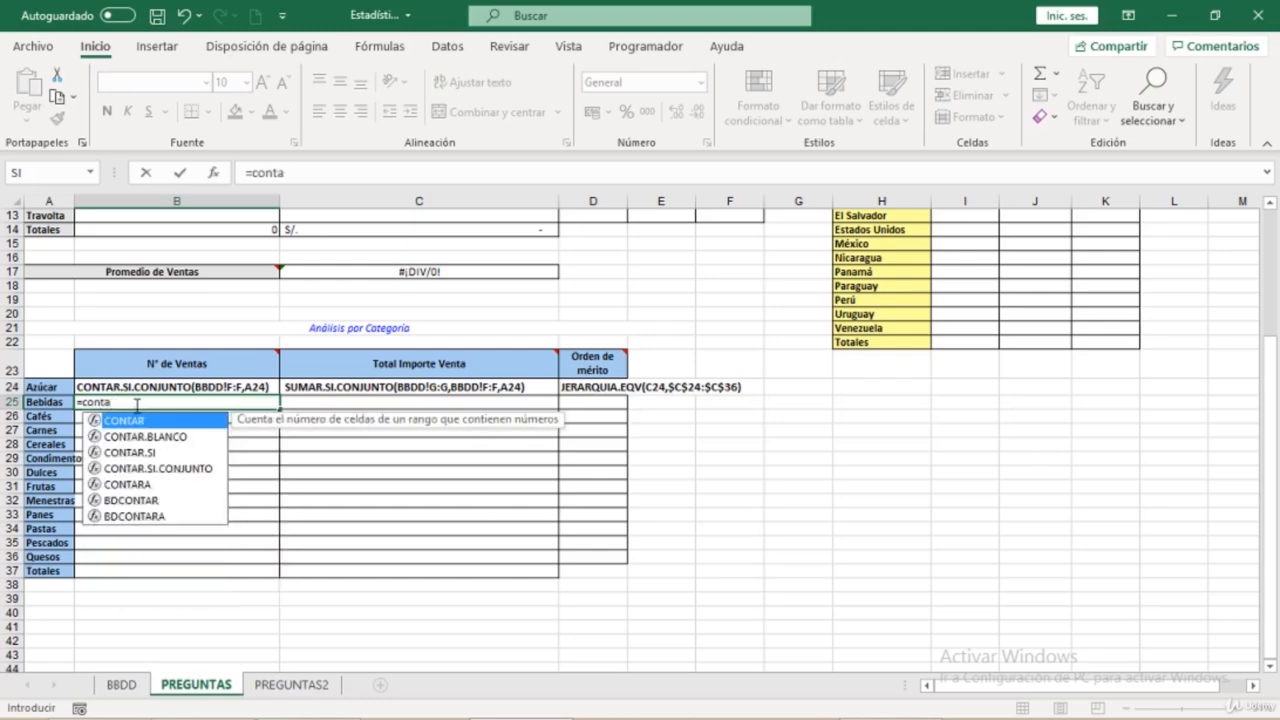
pyautogui.doubleClick(157, 468)
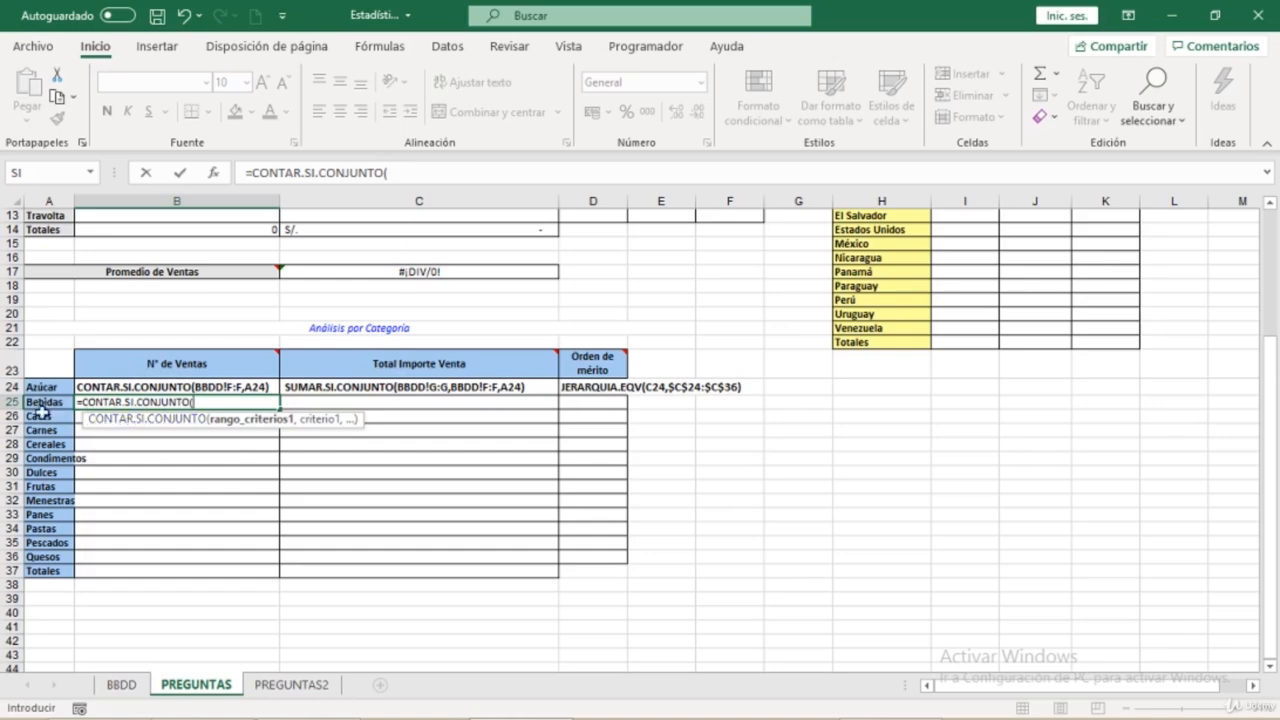
# - Set the formula's criteria range to the Categoría column F6:F420 on the BBDD sheet
pyautogui.click(125, 686)
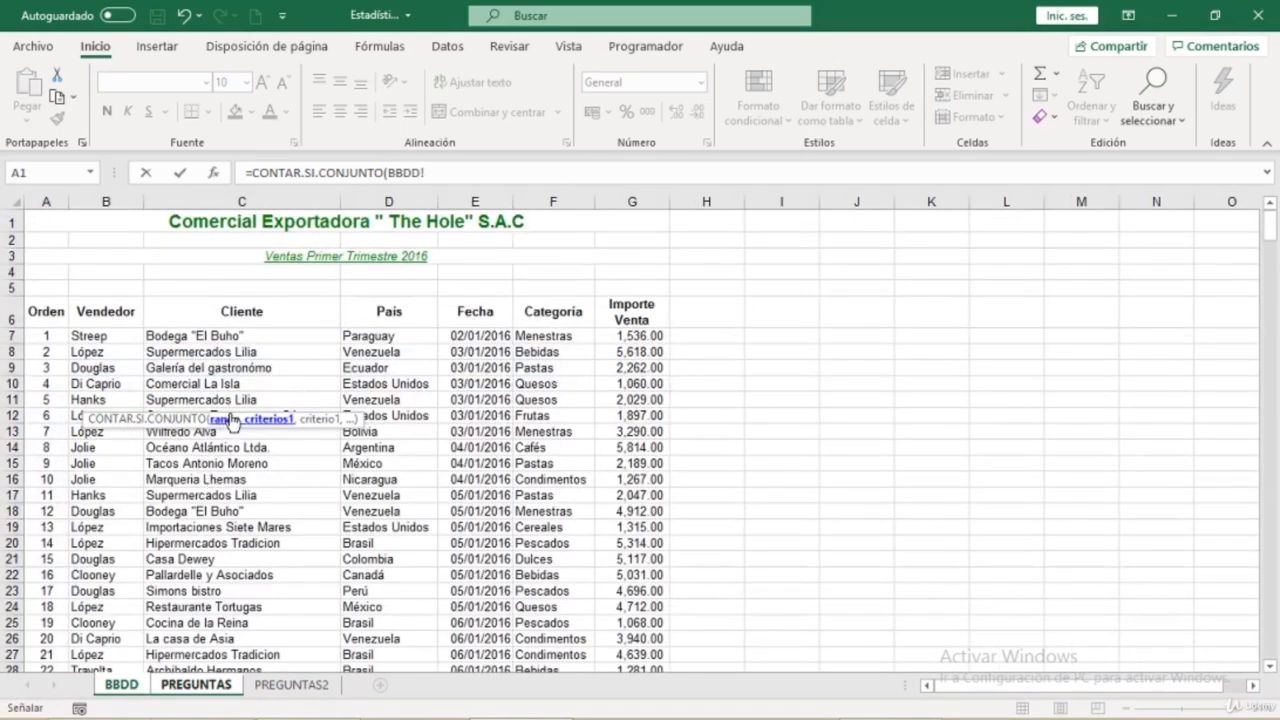
pyautogui.click(556, 312)
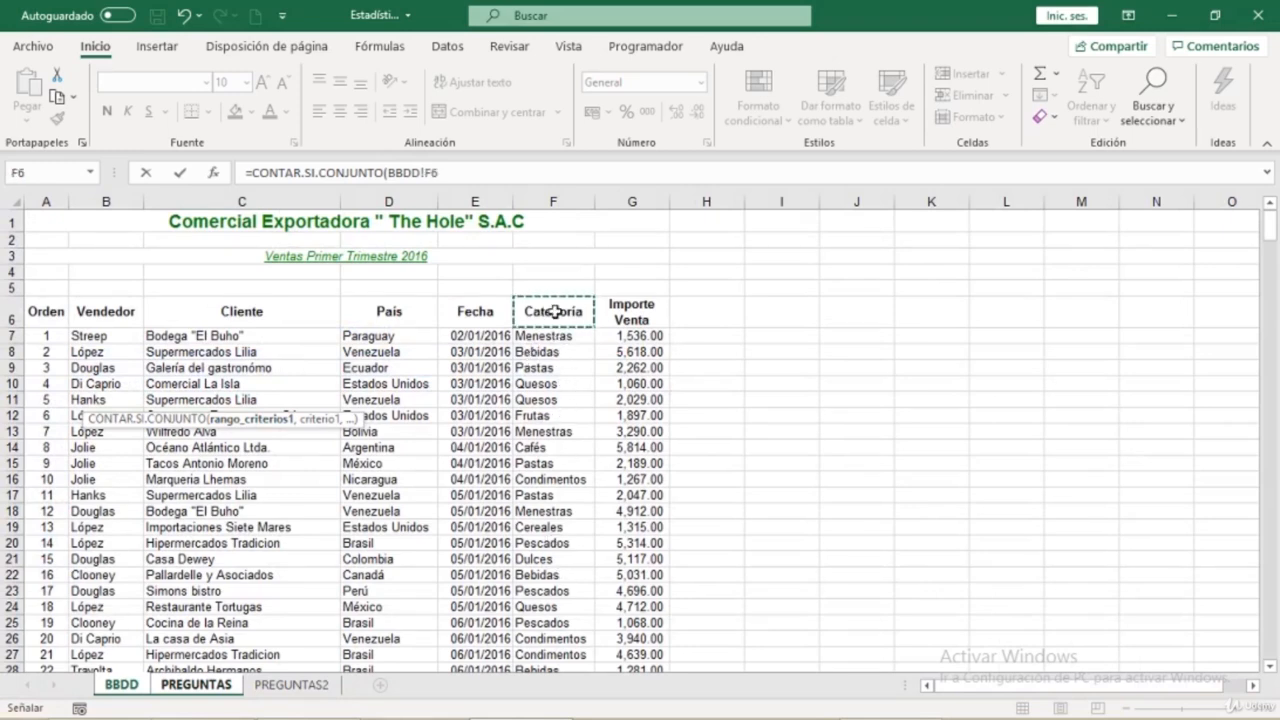
pyautogui.hotkey('ctrl', 'shift', 'Down')
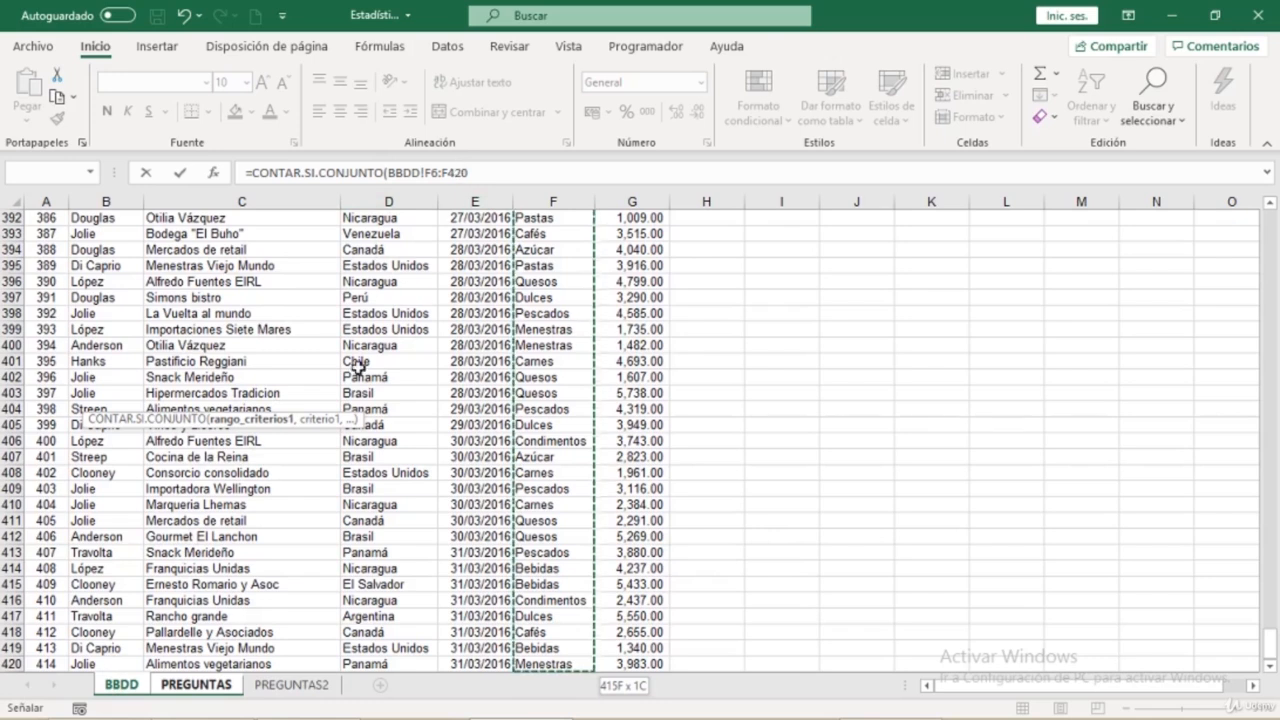
pyautogui.click(478, 172)
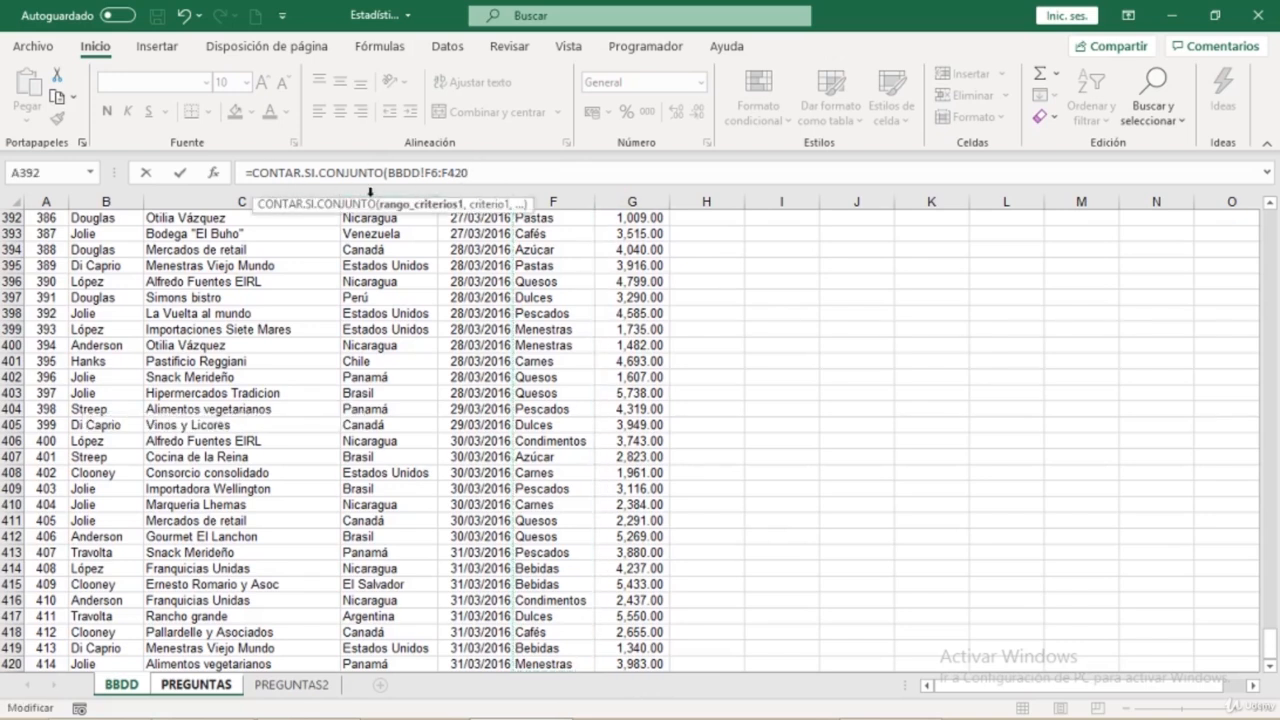
pyautogui.write(',')
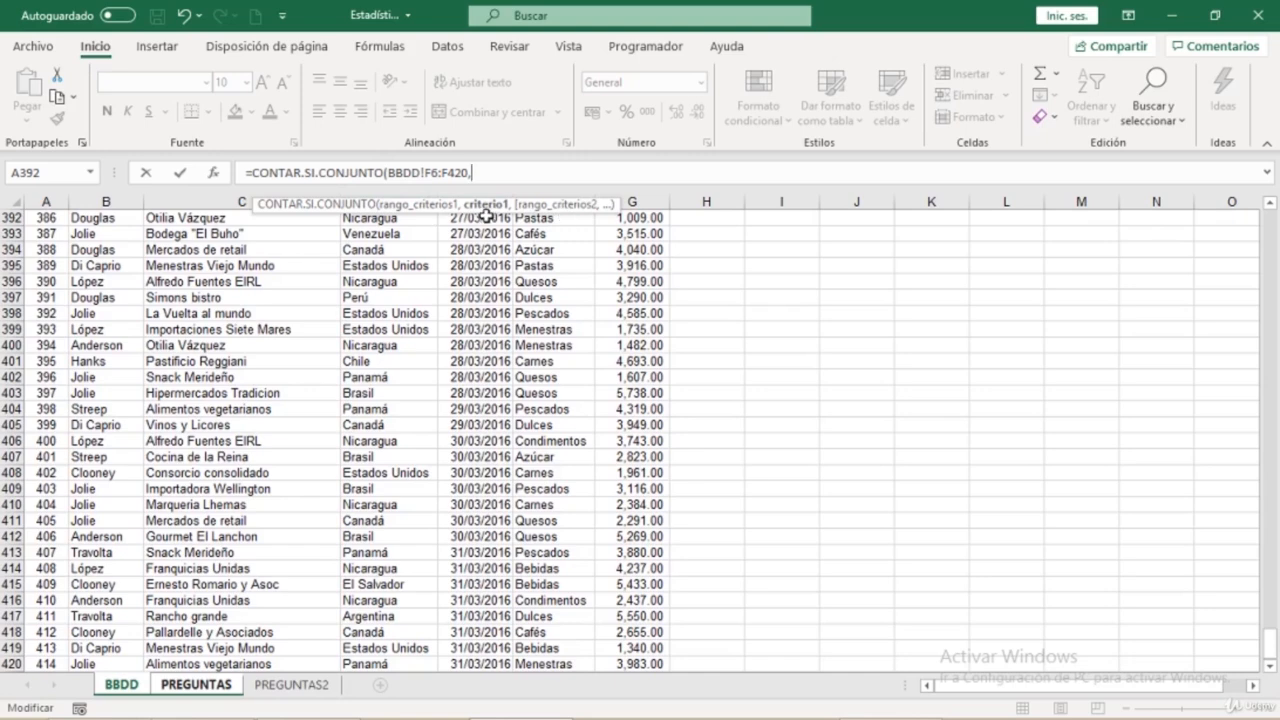
# - Use the Bebidas cell A25 on the PREGUNTAS sheet as the criterion and complete the formula
pyautogui.click(220, 690)
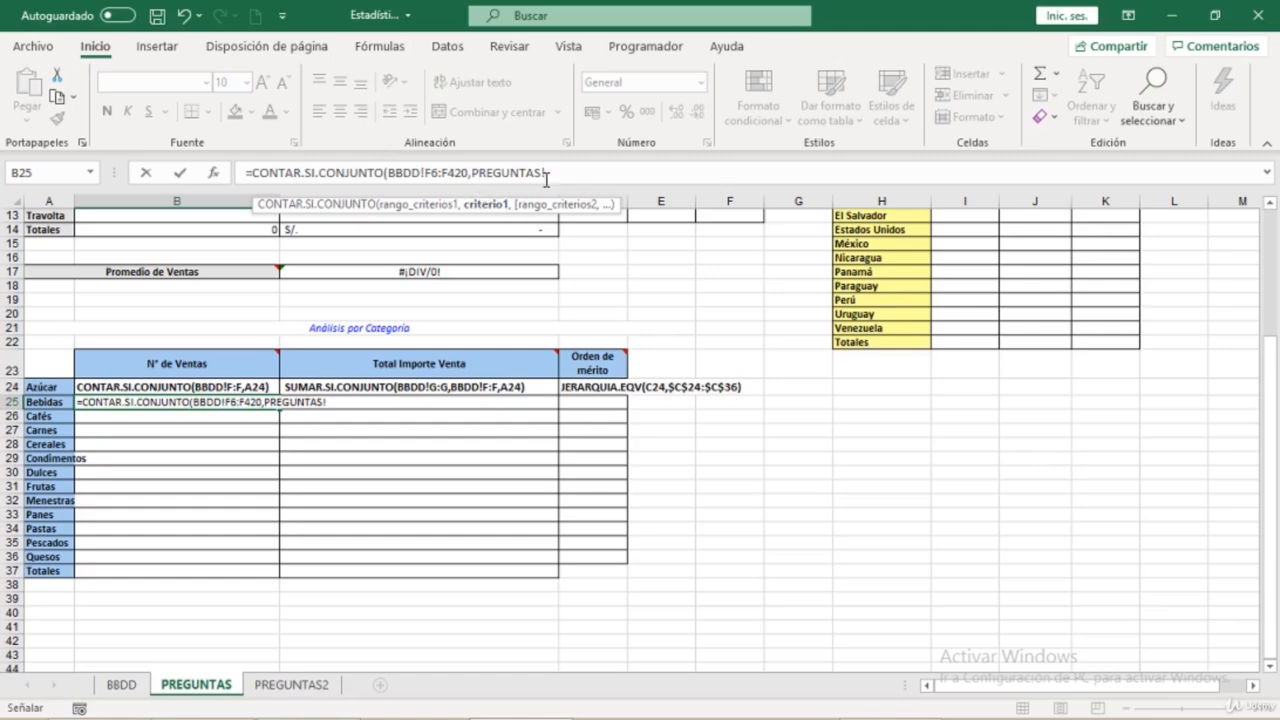
pyautogui.click(53, 401)
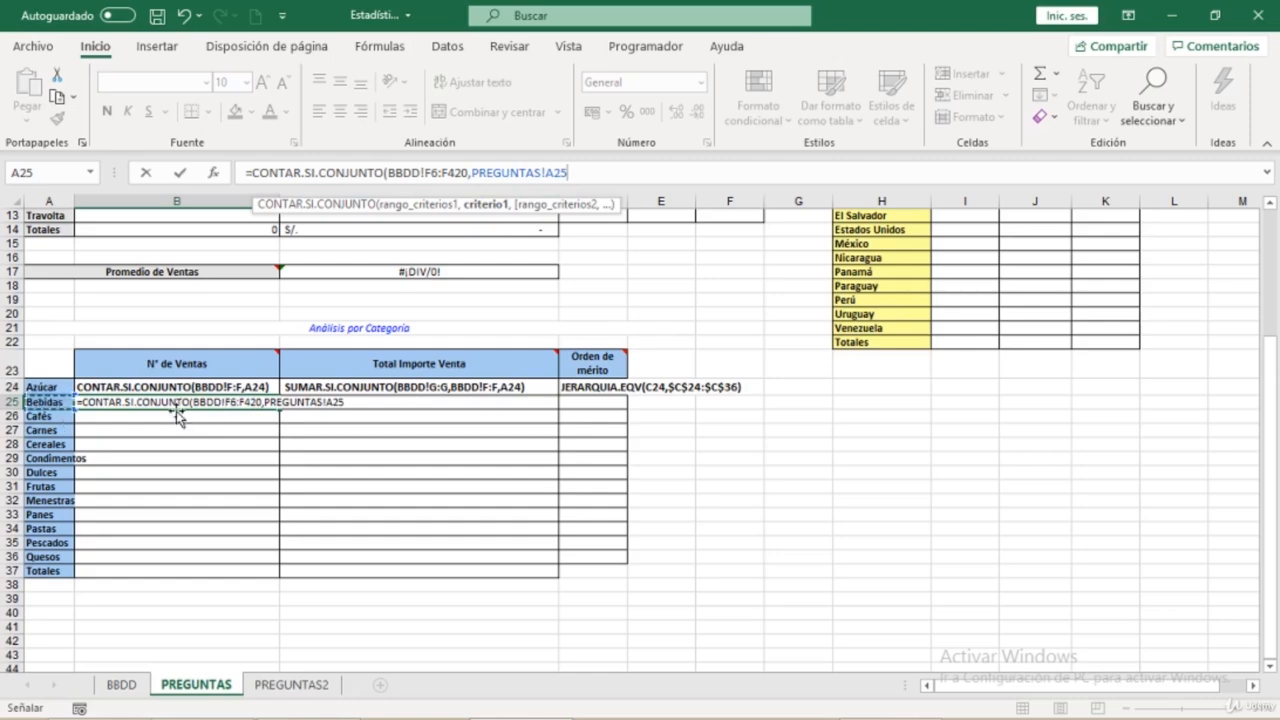
pyautogui.write(')')
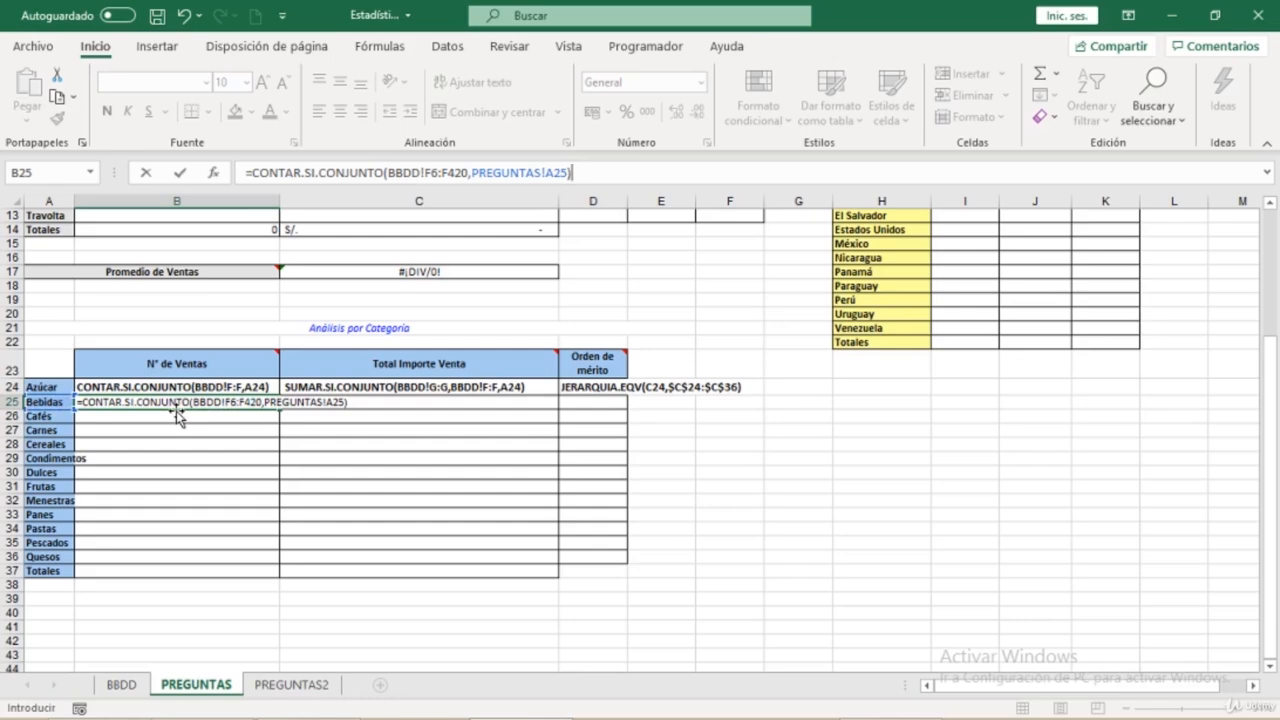
pyautogui.press('Return')
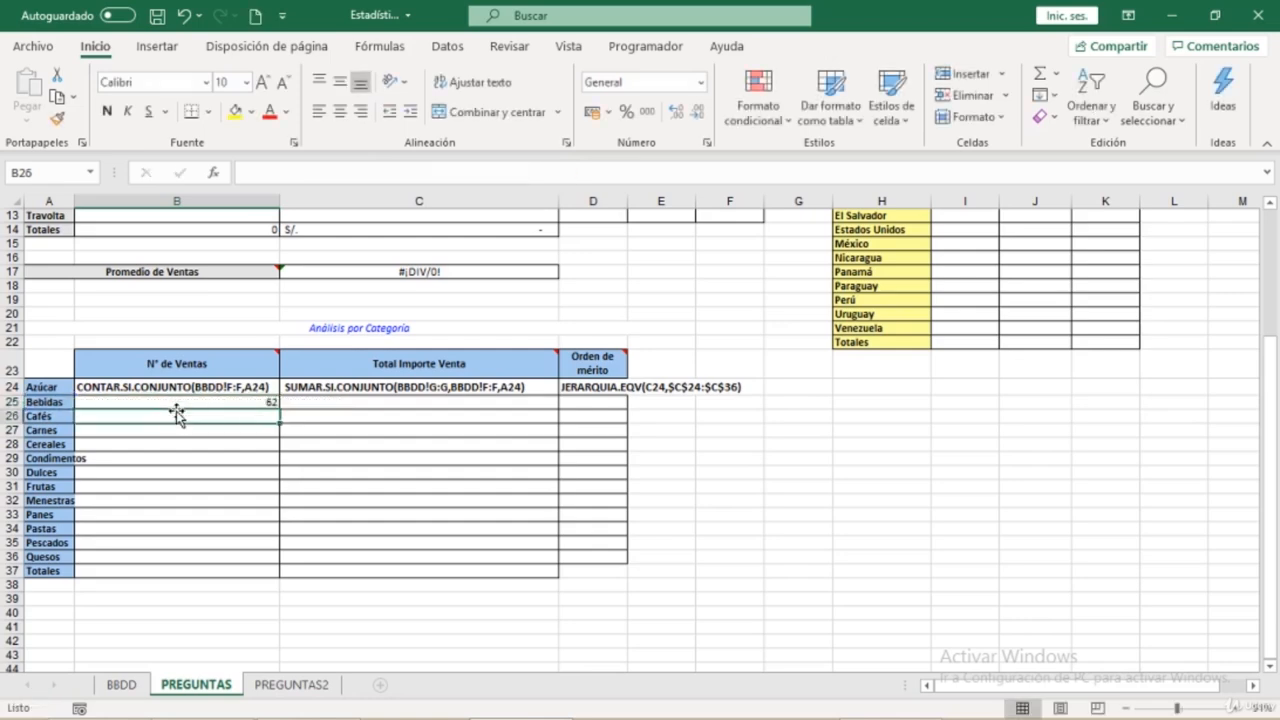
# - Fill the B25 count formula down to the Quesos row in B36 and inspect the copied formula there
pyautogui.click(263, 401)
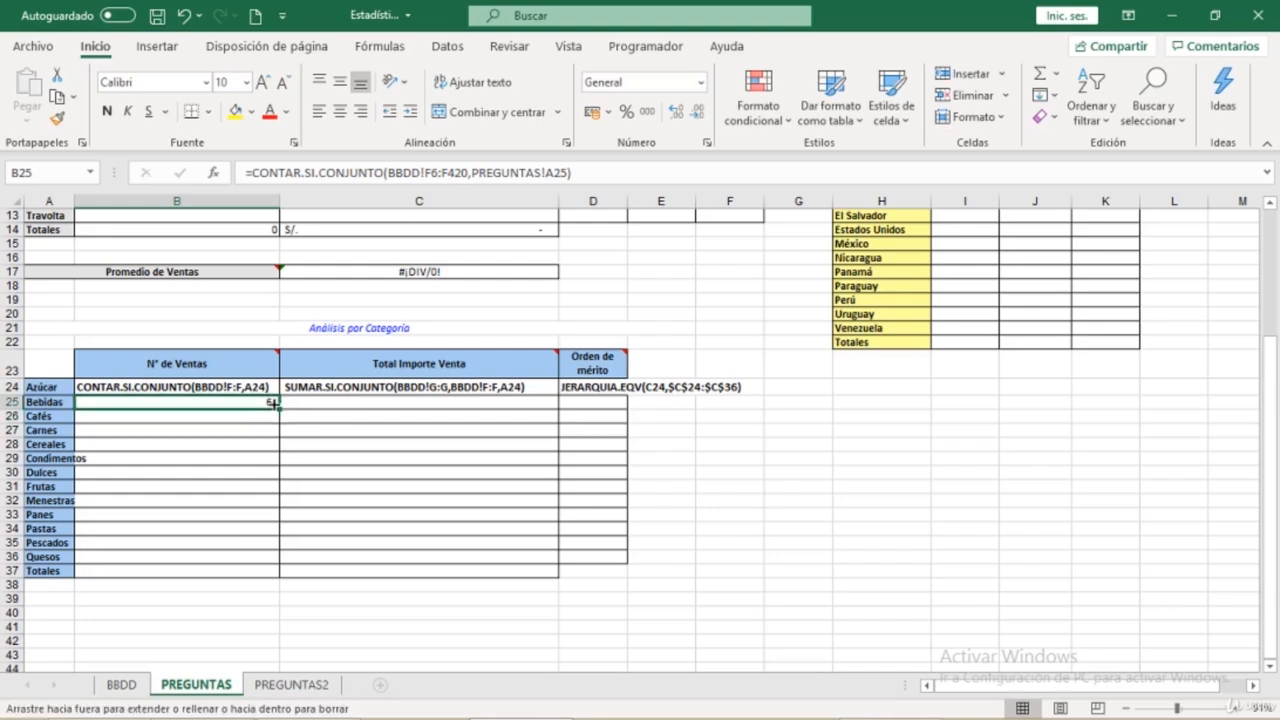
pyautogui.moveTo(274, 403); pyautogui.dragTo(255, 563)
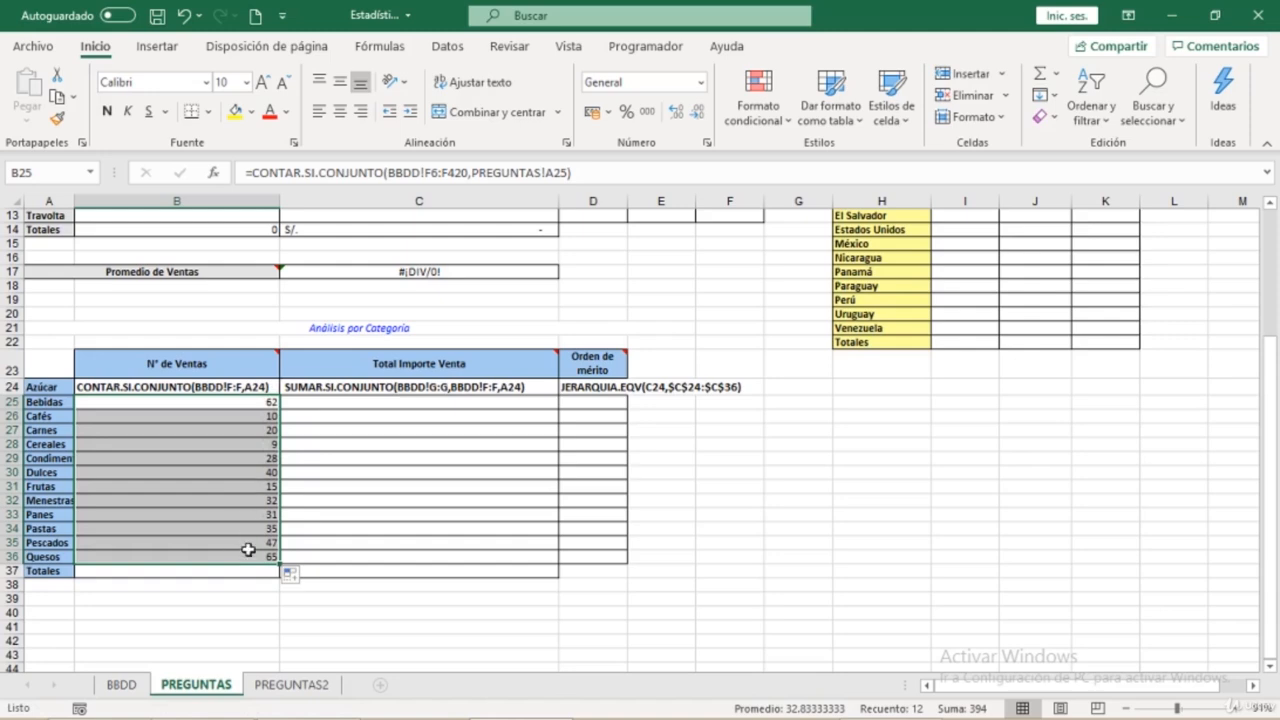
pyautogui.click(217, 559)
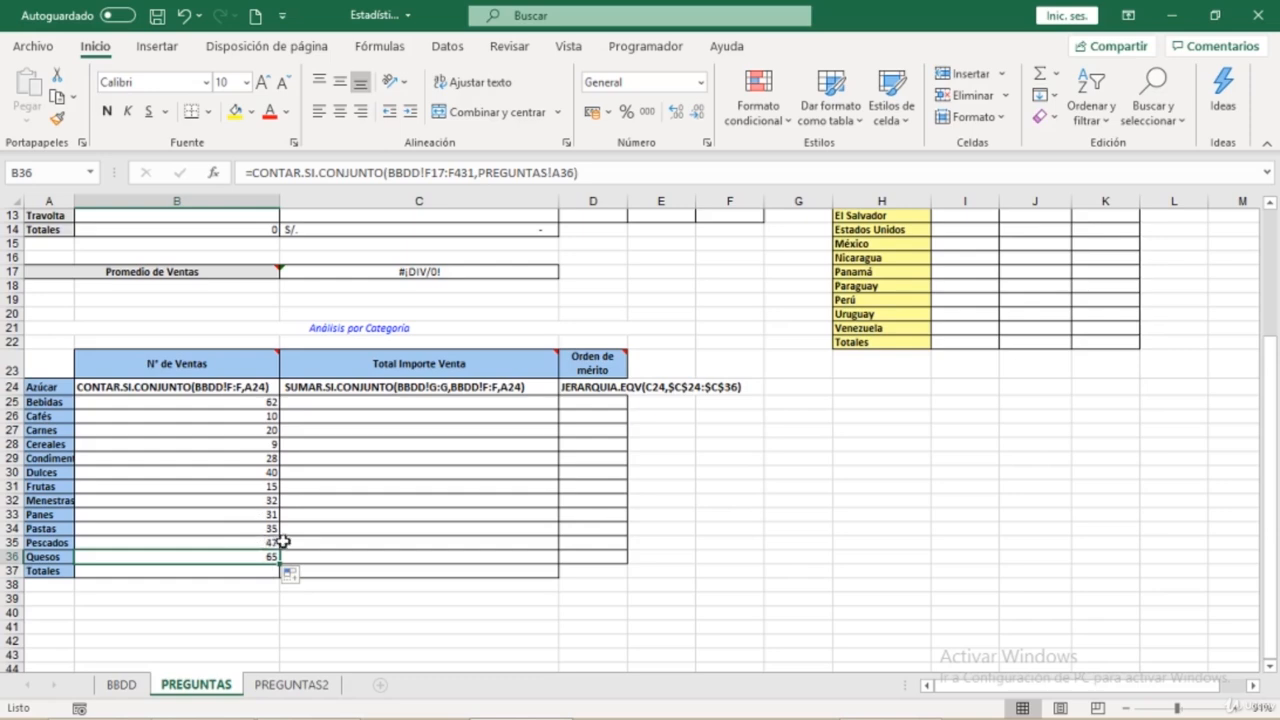
# - Make the criteria range in B25's count formula absolute as $F$6:$F$420 and refill the formula down to the Quesos row in B36
pyautogui.click(235, 402)
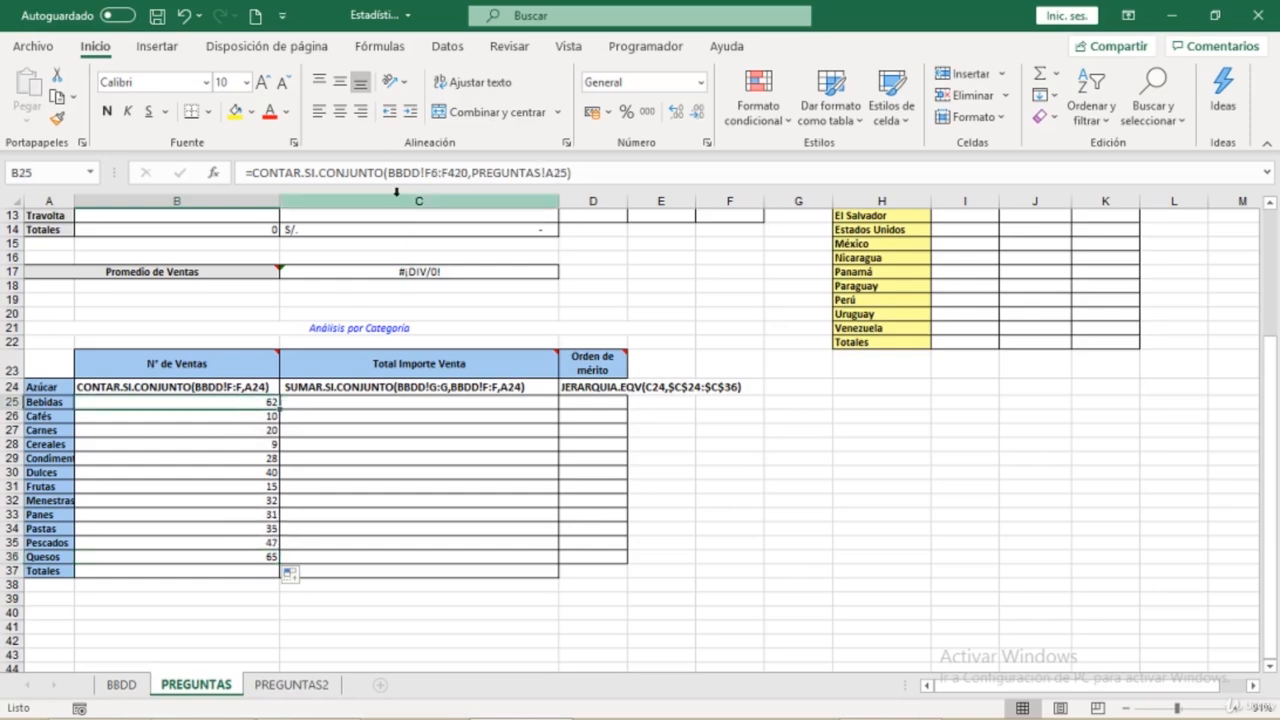
pyautogui.click(418, 175)
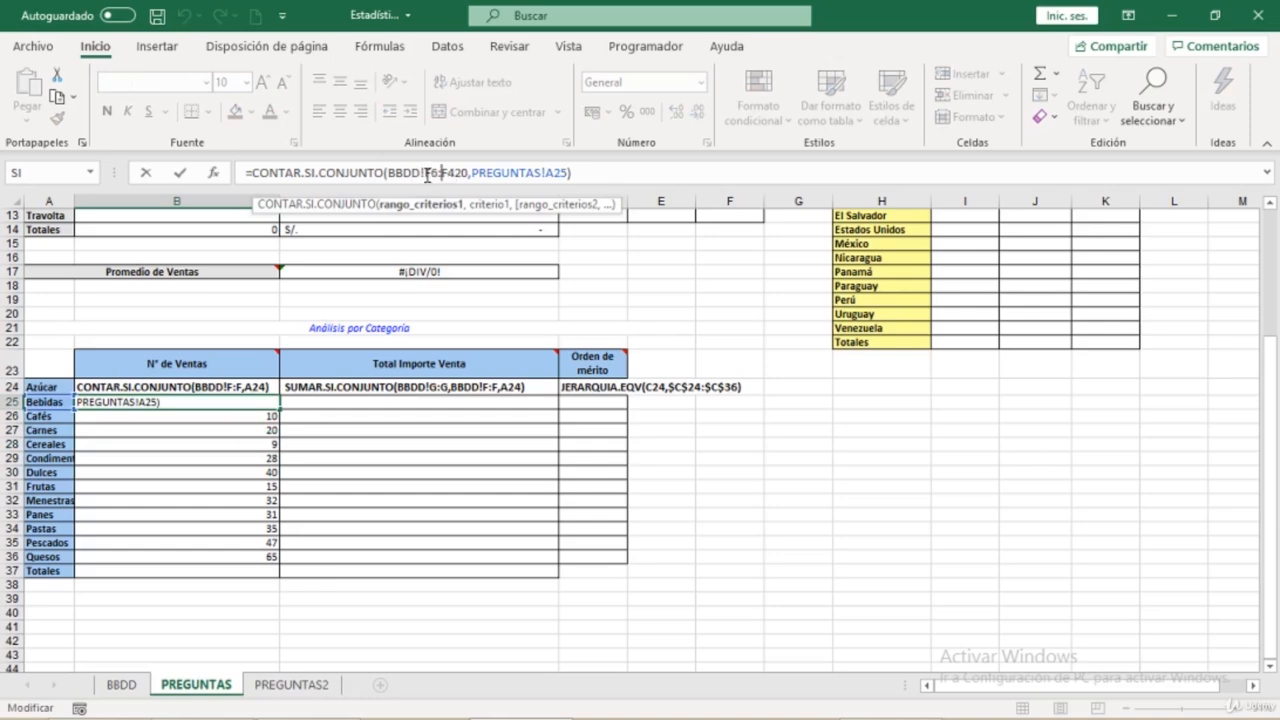
pyautogui.moveTo(426, 175); pyautogui.dragTo(442, 173)
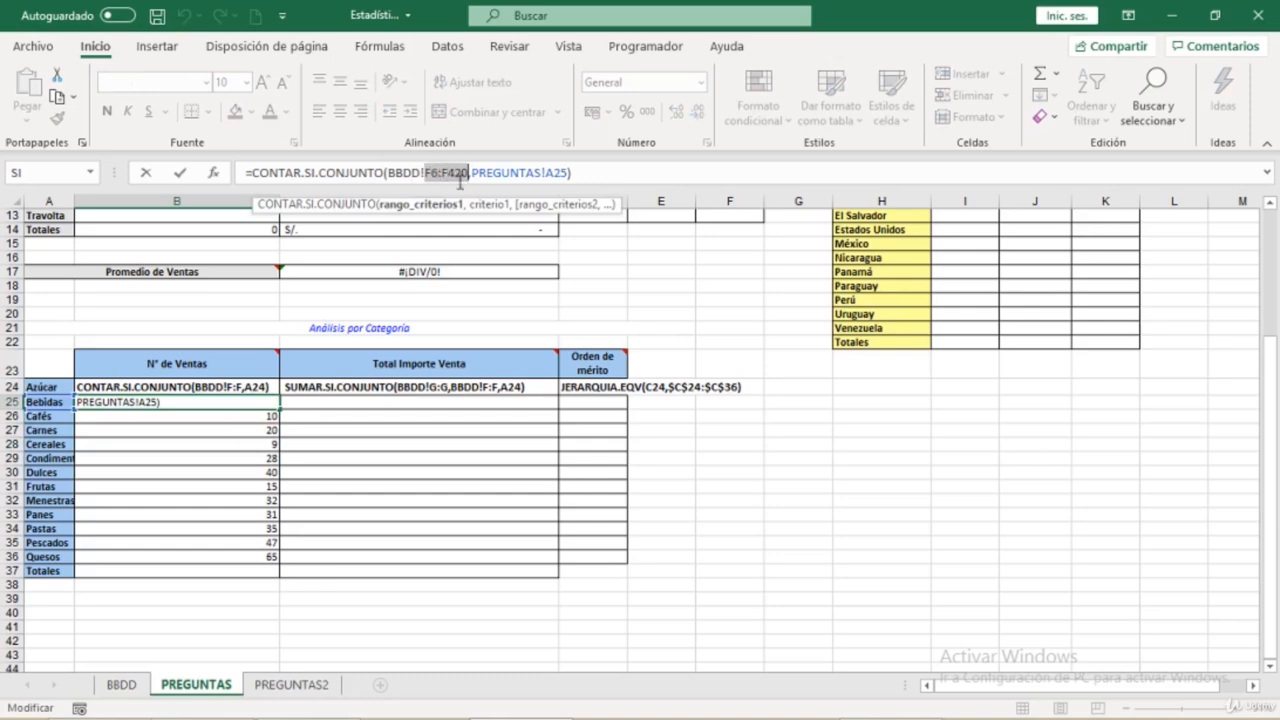
pyautogui.press('F4')
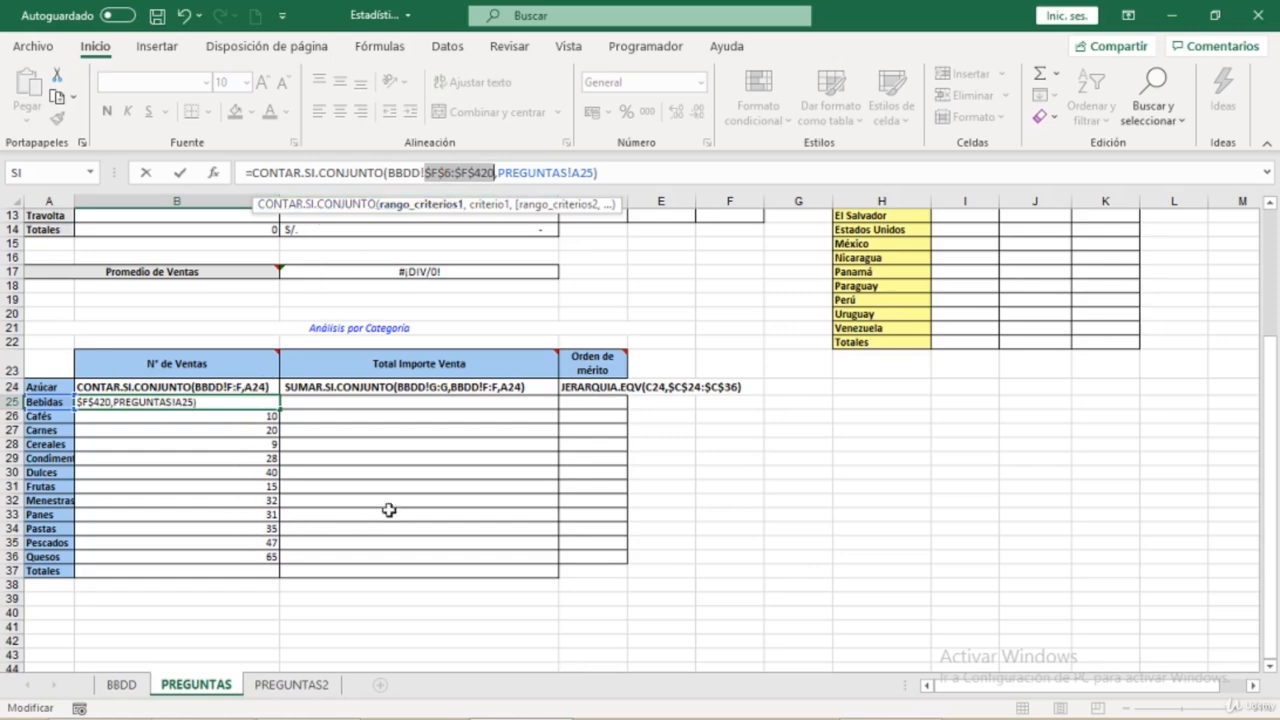
pyautogui.press('Return')
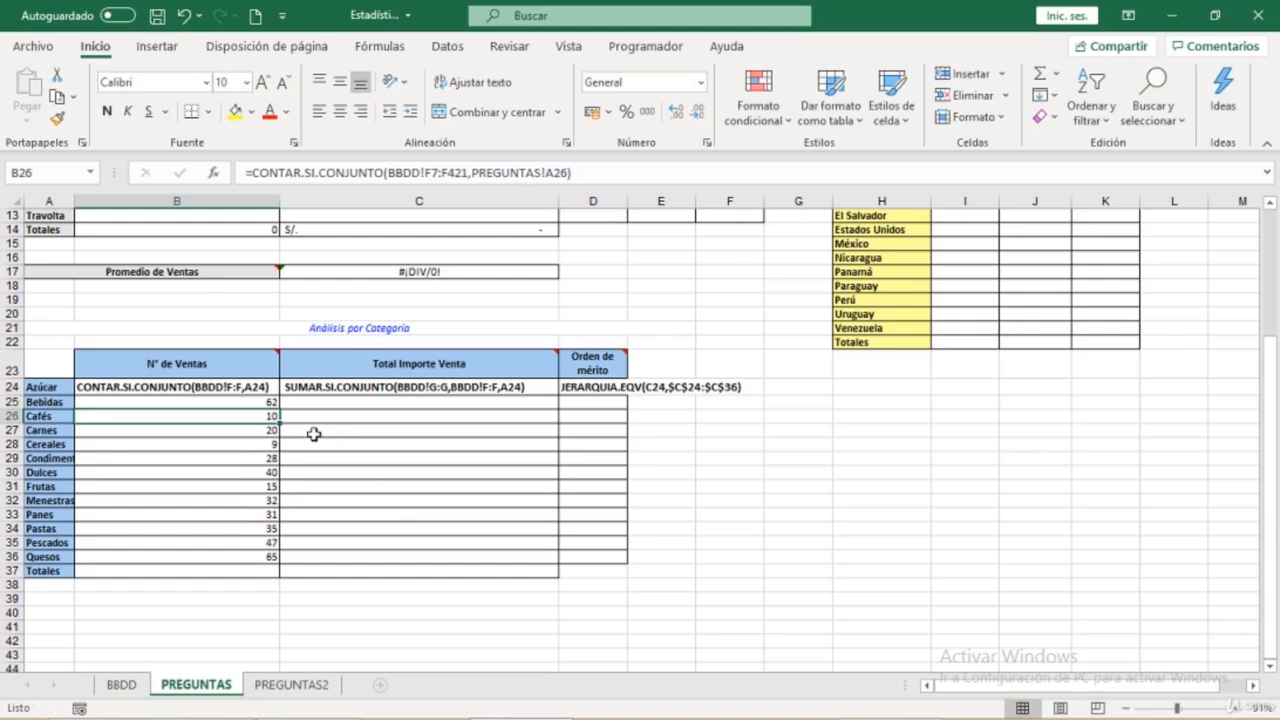
pyautogui.click(240, 405)
pyautogui.moveTo(281, 405); pyautogui.dragTo(281, 557)
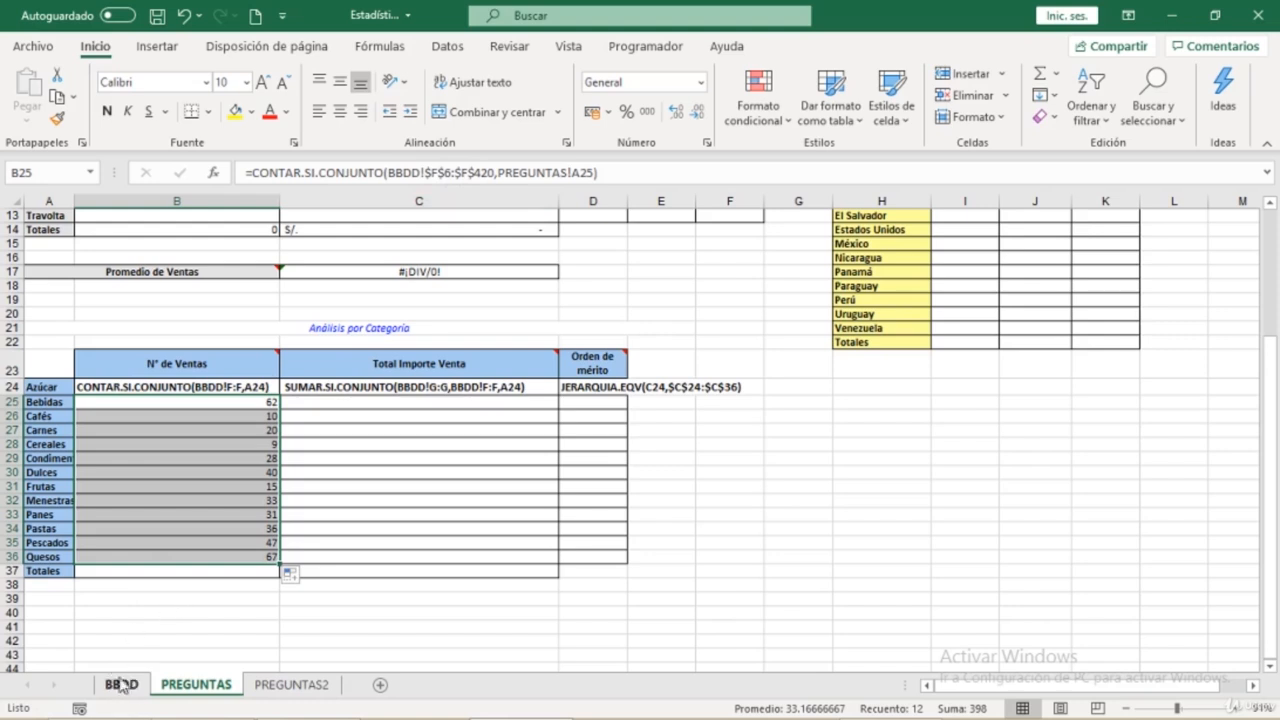
# - Select the Total Importe Venta cell C25 for Bebidas and go to the header row of the BBDD sheet
pyautogui.click(336, 402)
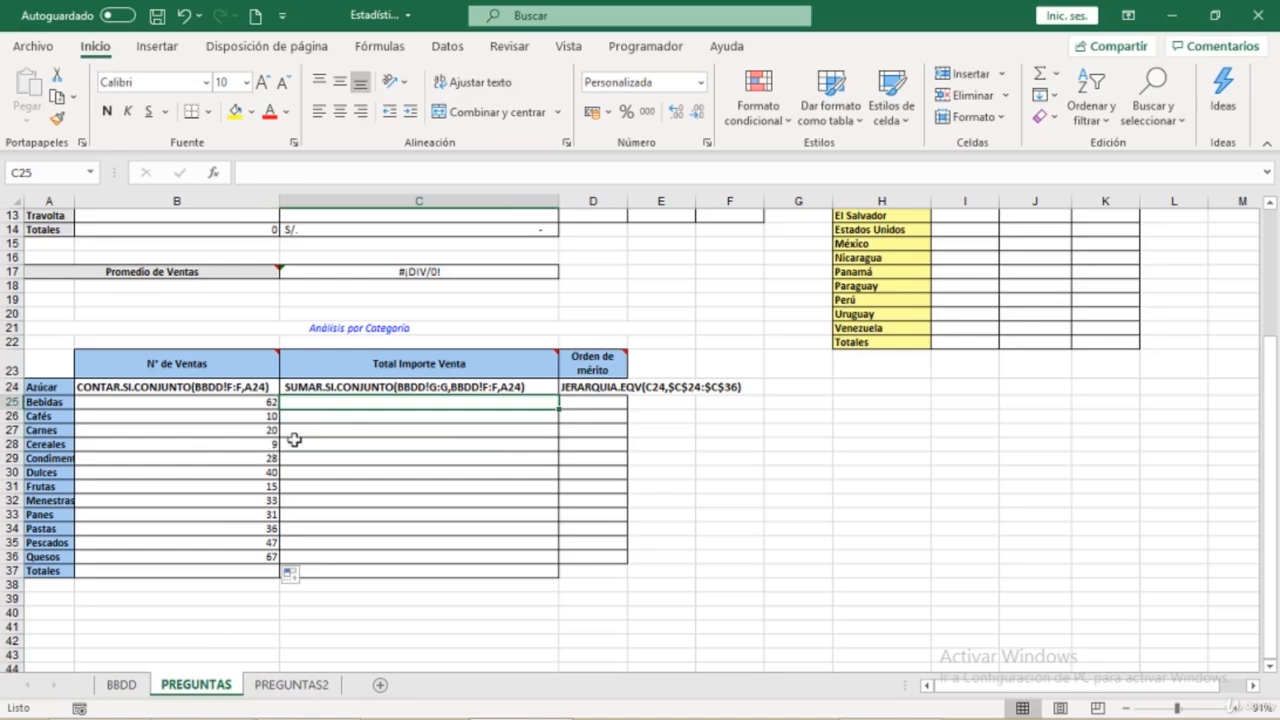
pyautogui.click(121, 686)
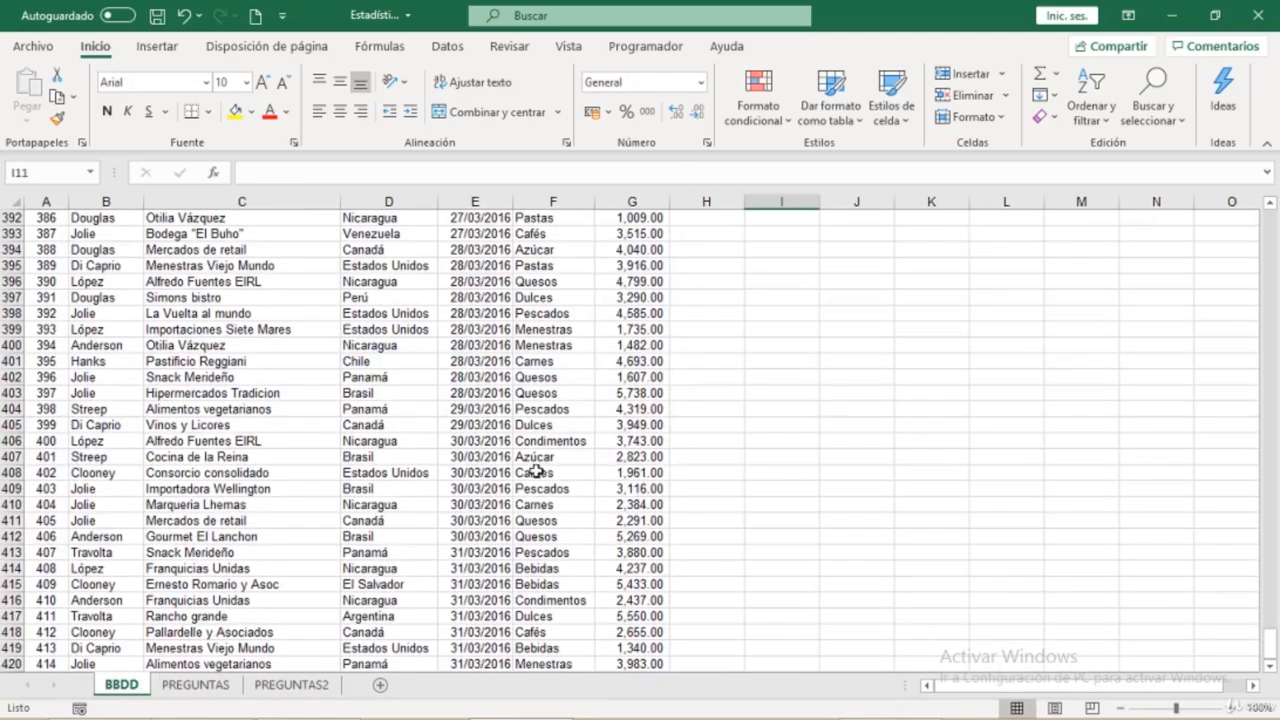
pyautogui.click(196, 686)
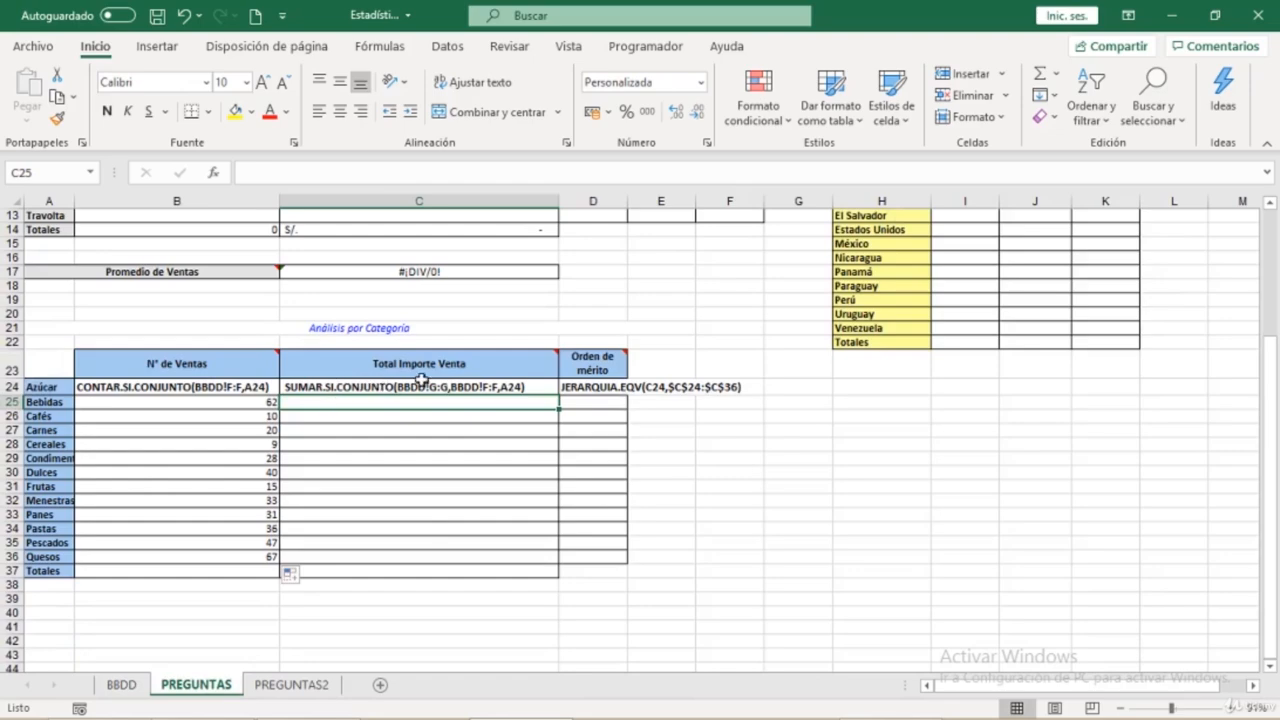
pyautogui.click(121, 686)
pyautogui.scroll(10, 565, 345)
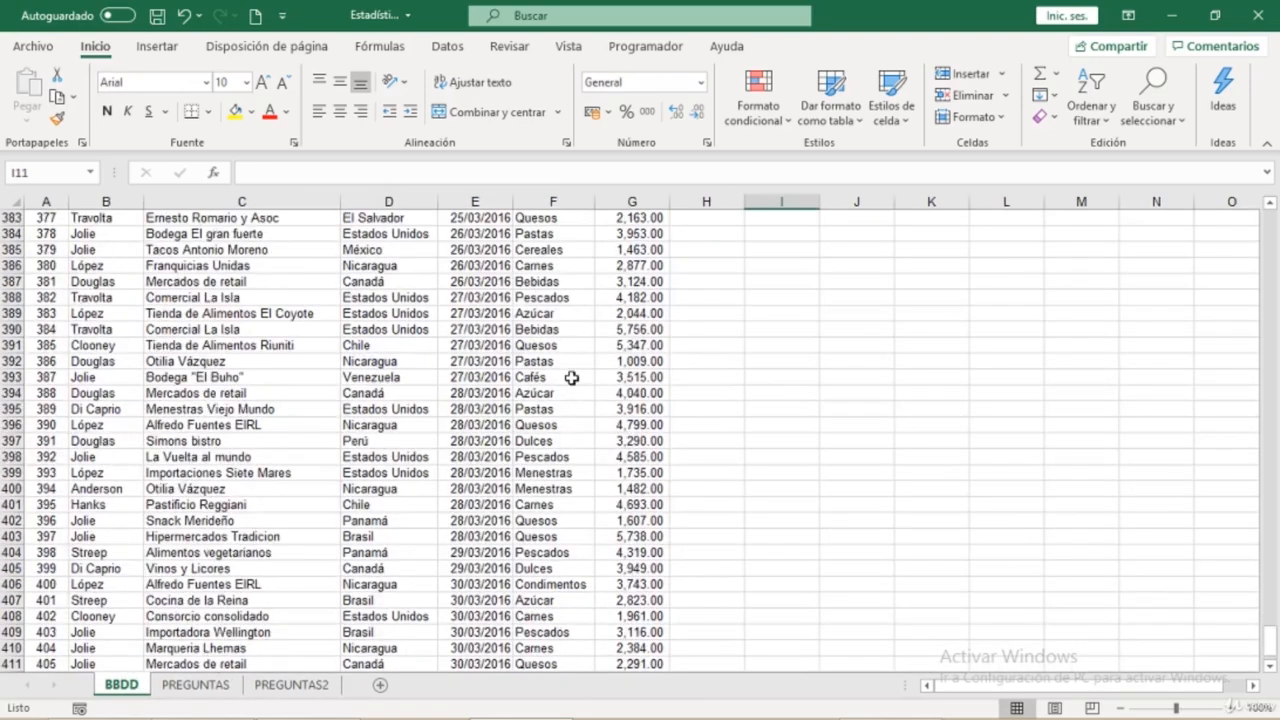
pyautogui.scroll(11, 565, 338)
pyautogui.scroll(11, 559, 331)
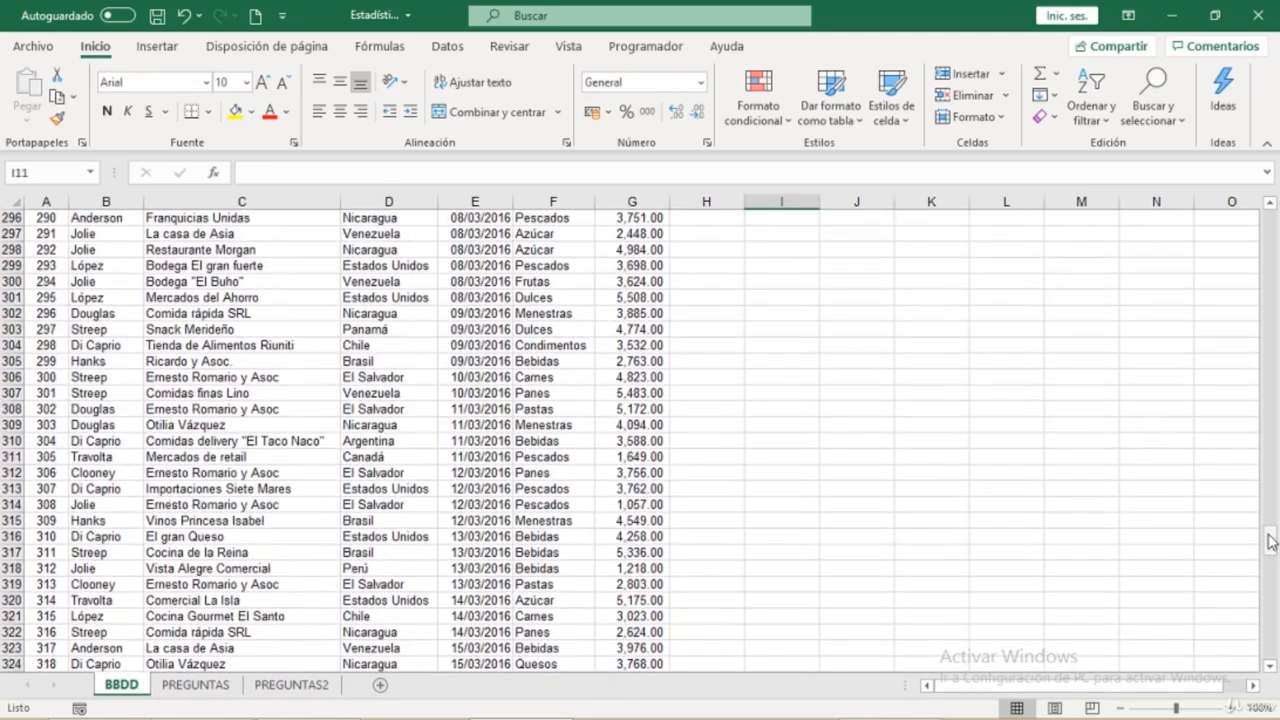
pyautogui.moveTo(1270, 541); pyautogui.dragTo(1270, 205)
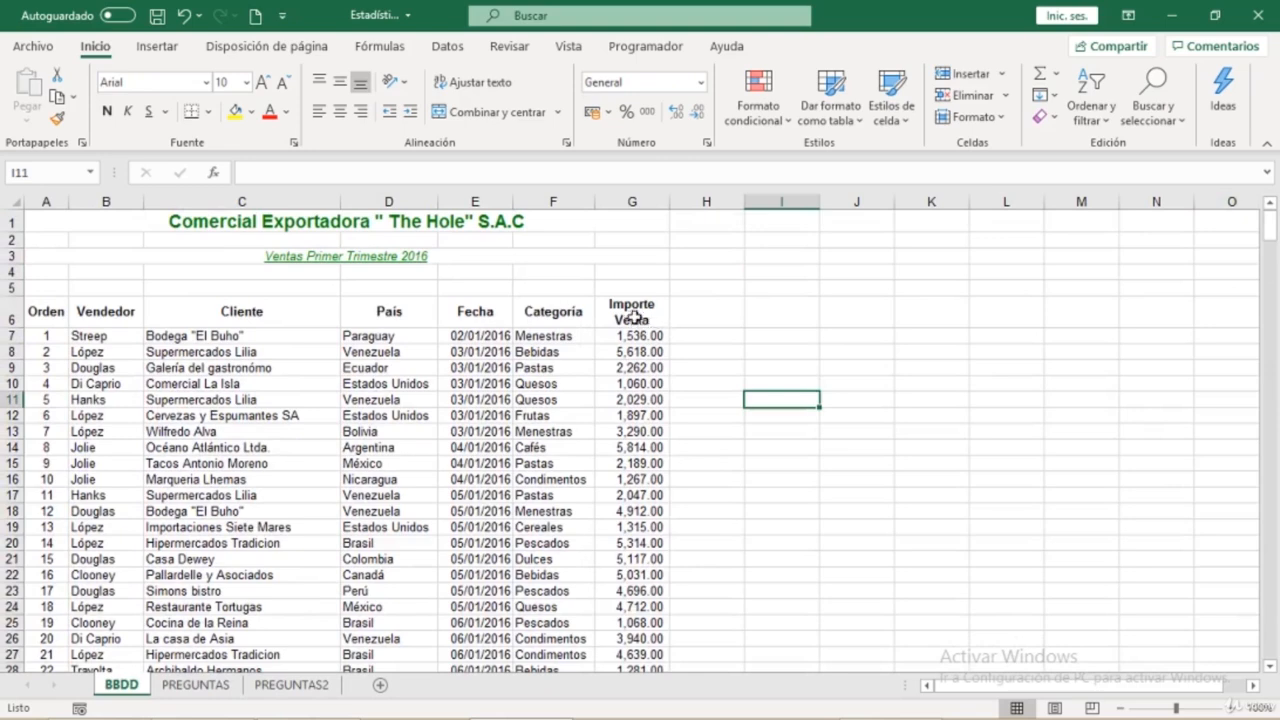
# - Name the Importe Venta column range G6:G420 on the BBDD sheet "ventas"
pyautogui.moveTo(636, 316)
pyautogui.mouseDown()
pyautogui.moveTo(636, 395)
pyautogui.moveTo(637, 333)
pyautogui.mouseUp()
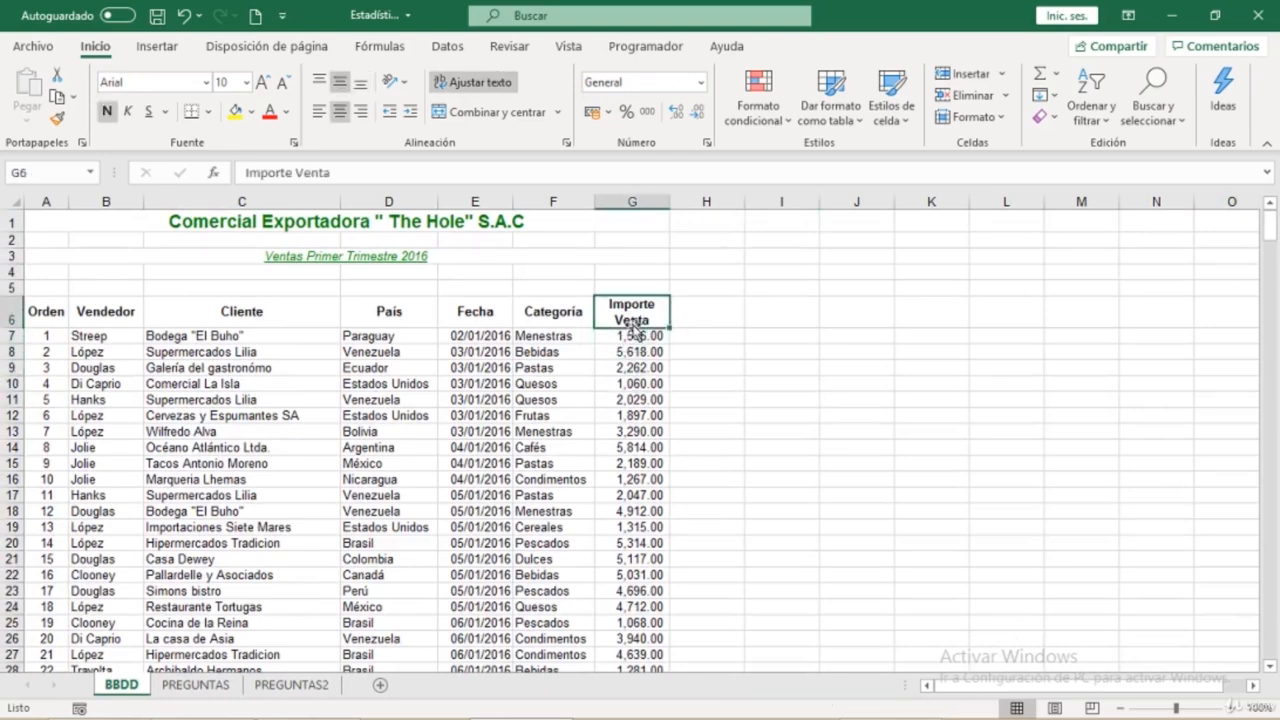
pyautogui.hotkey('ctrl', 'shift', 'Down')
pyautogui.hotkey('ctrl', 'shift', 'Up')
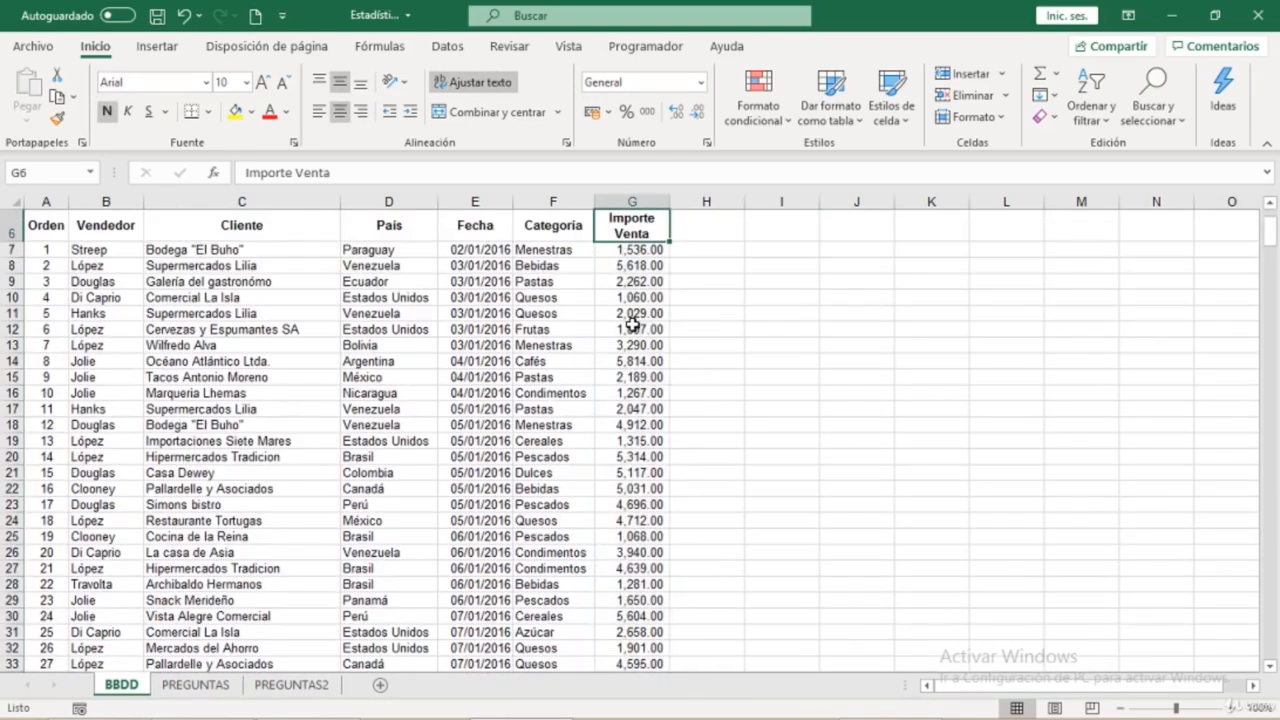
pyautogui.hotkey('ctrl', 'shift', 'Down')
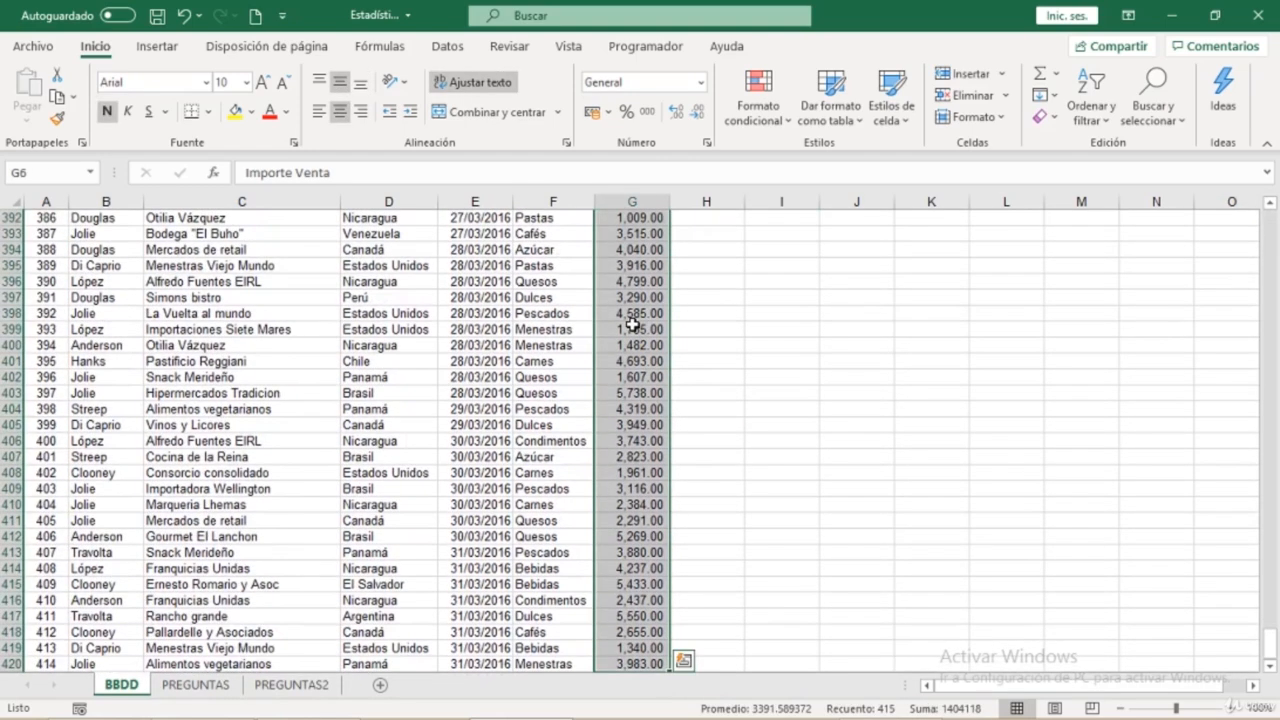
pyautogui.click(40, 172)
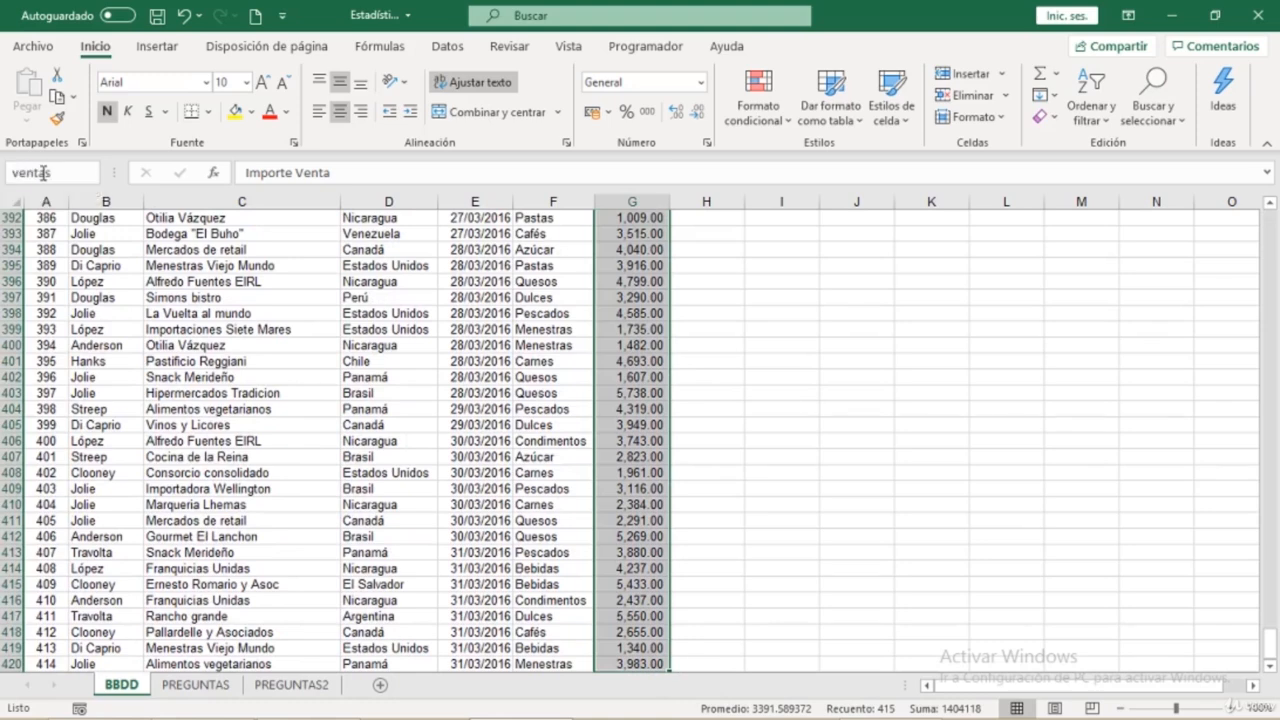
pyautogui.write('ventas')
pyautogui.press('Return')
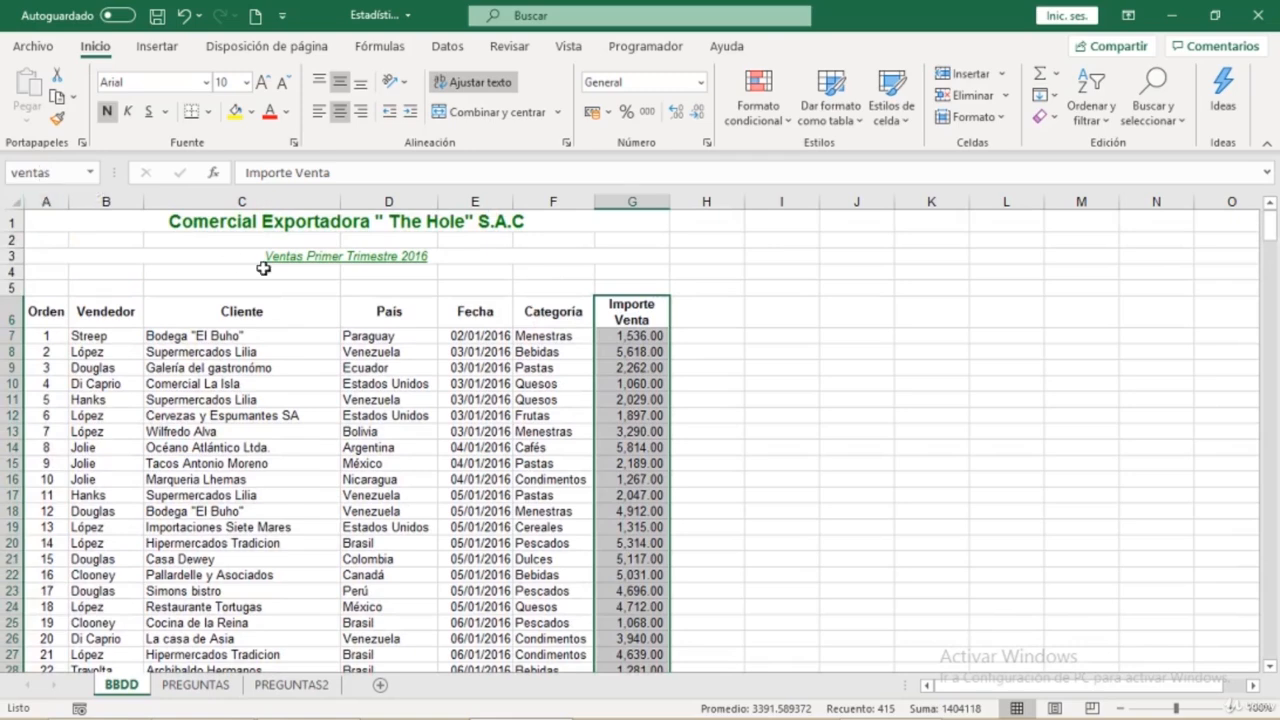
pyautogui.click(855, 349)
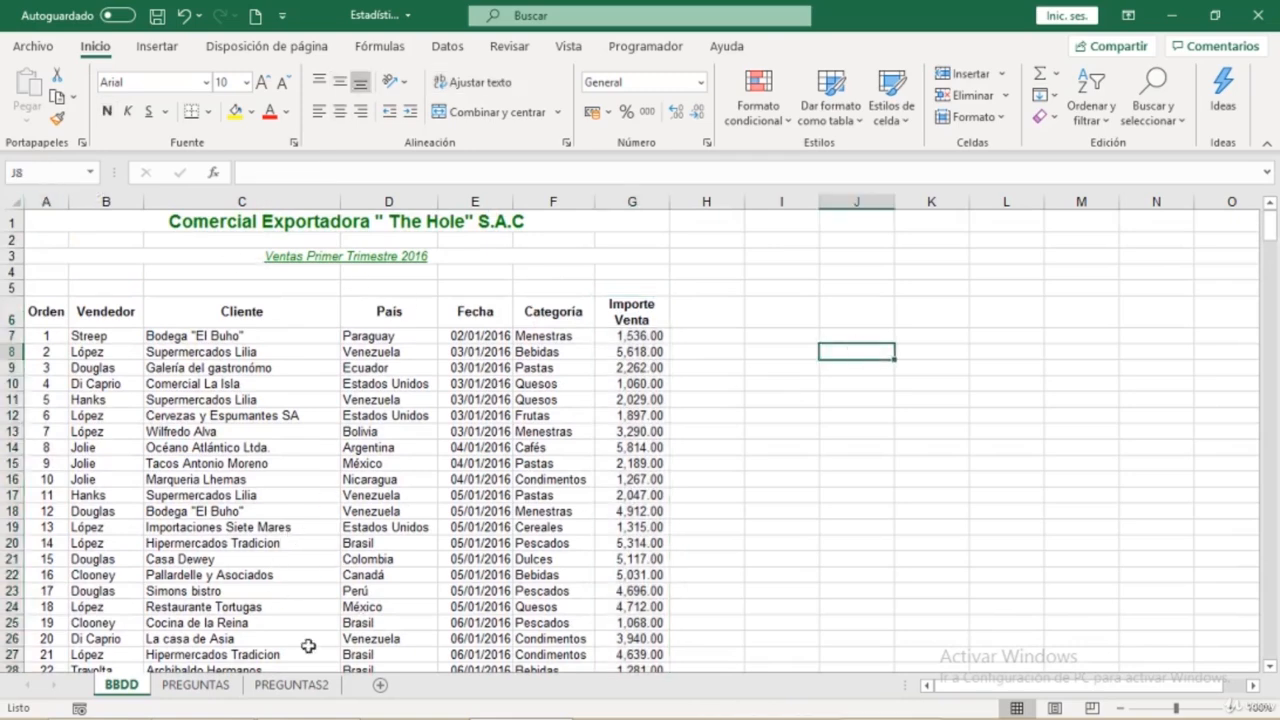
# - Start a SUMAR.SI.CONJUNTO formula in cell C25 of the PREGUNTAS sheet with the named range ventas as the sum range
pyautogui.click(178, 688)
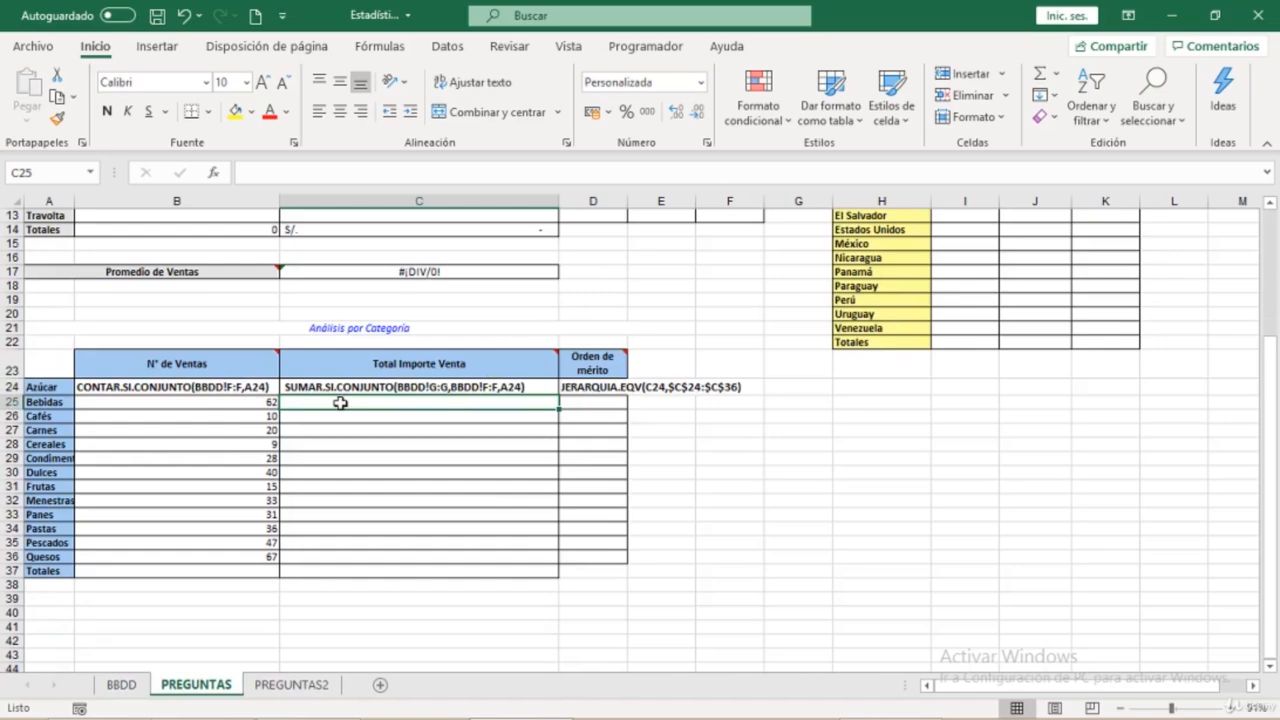
pyautogui.write('=su')
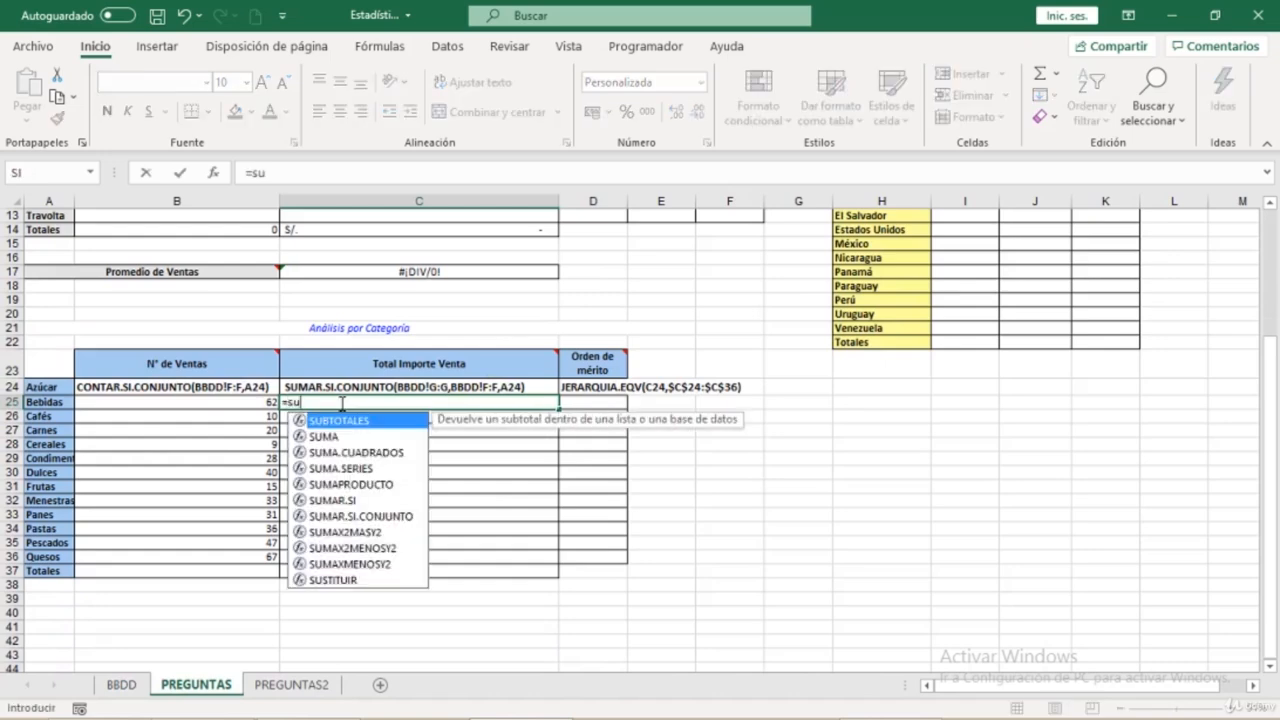
pyautogui.doubleClick(358, 516)
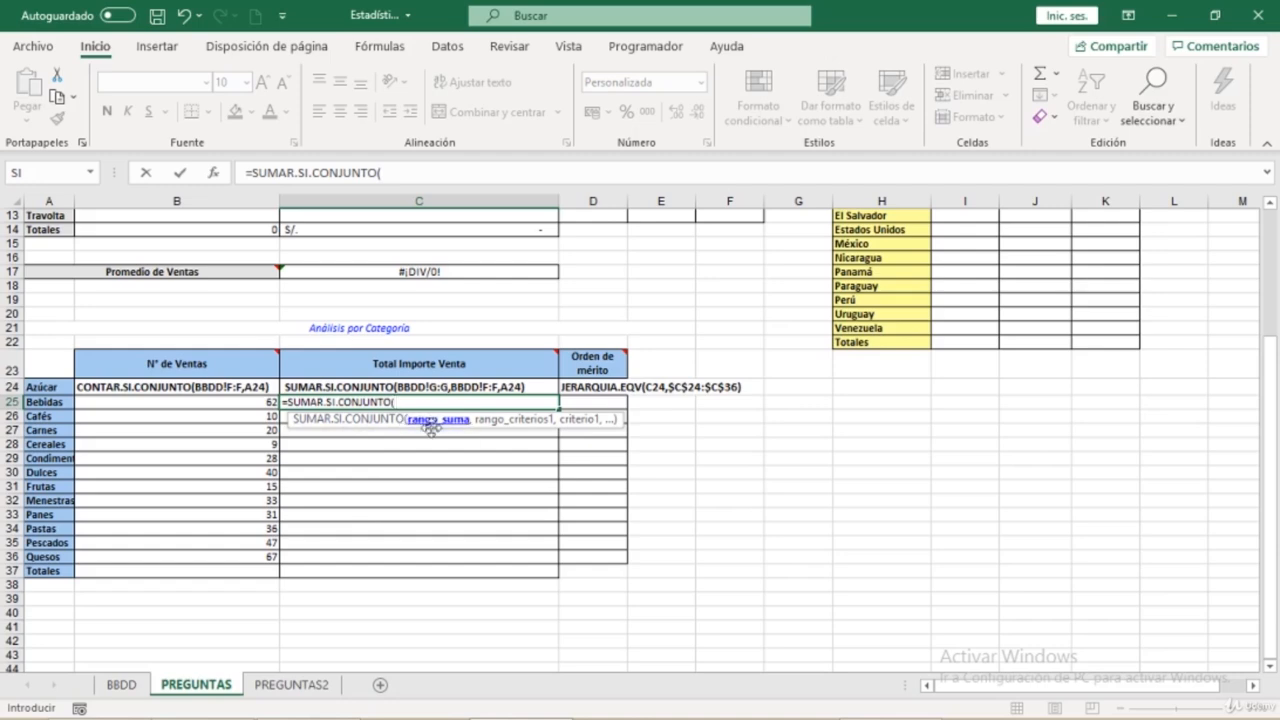
pyautogui.write('ve')
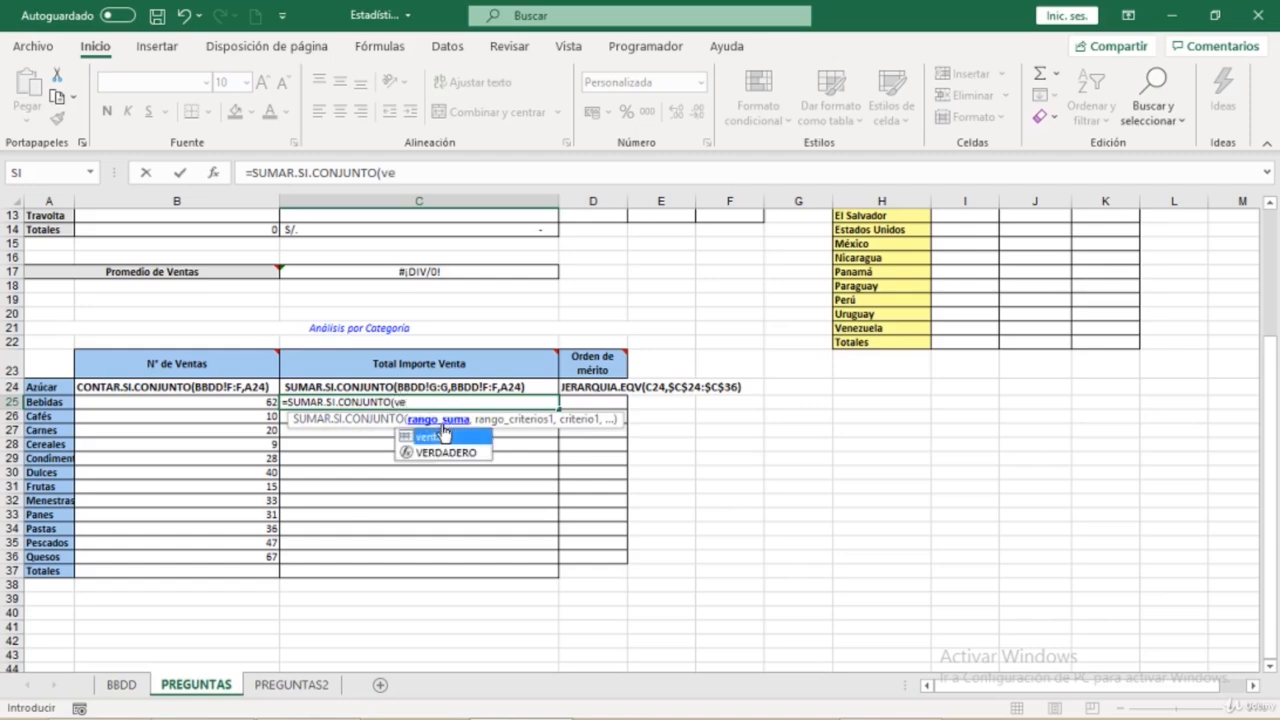
pyautogui.doubleClick(432, 438)
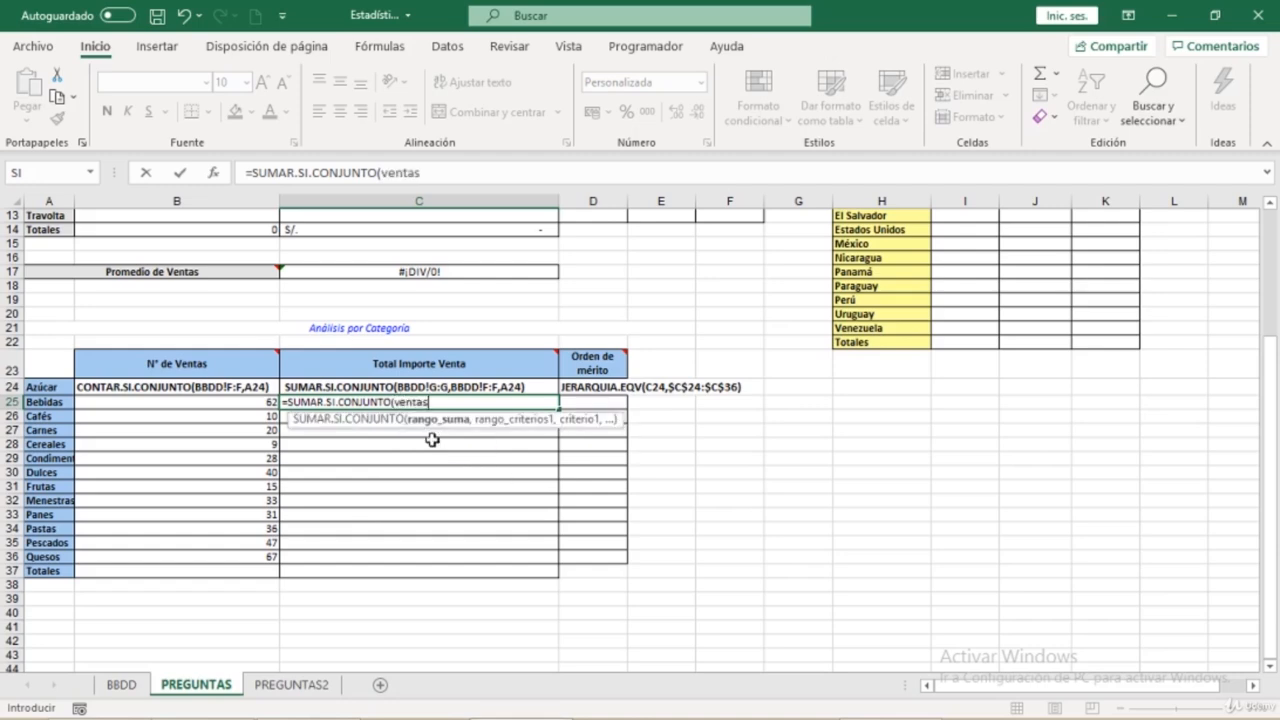
pyautogui.write(',')
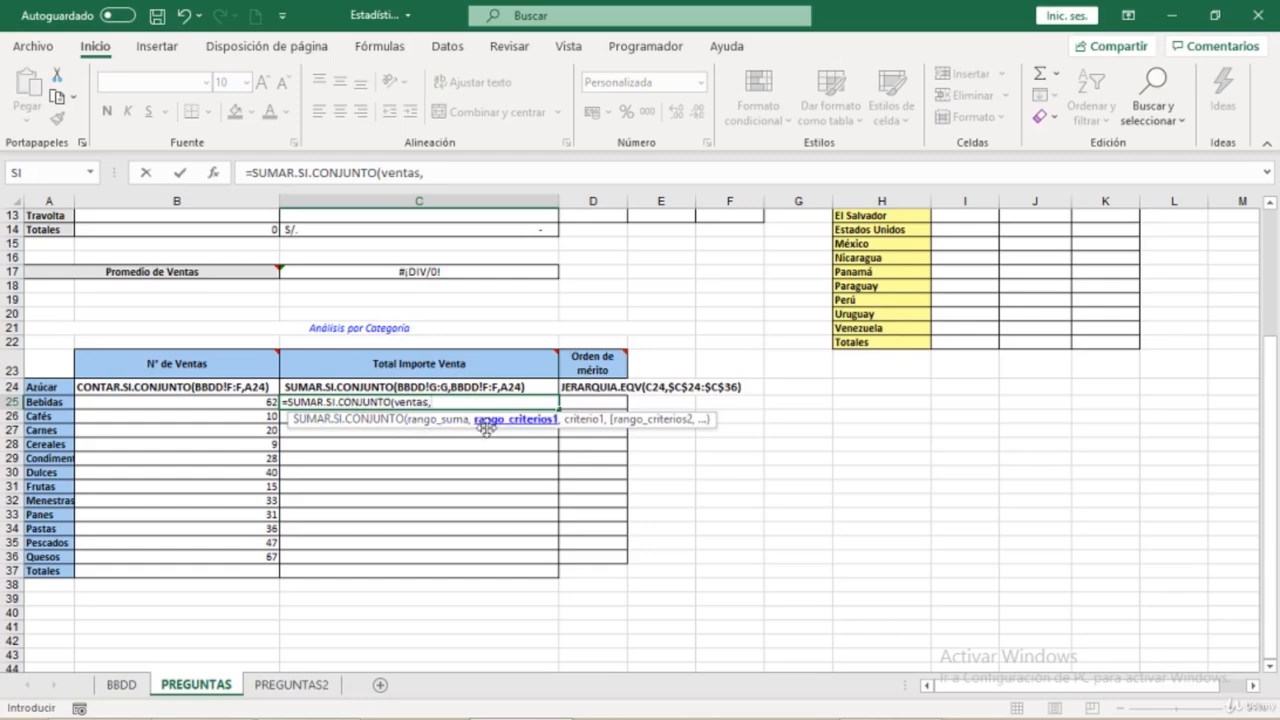
# - Set the sum formula's criteria range to the Categoría column F6:F420 on the BBDD sheet
pyautogui.click(123, 687)
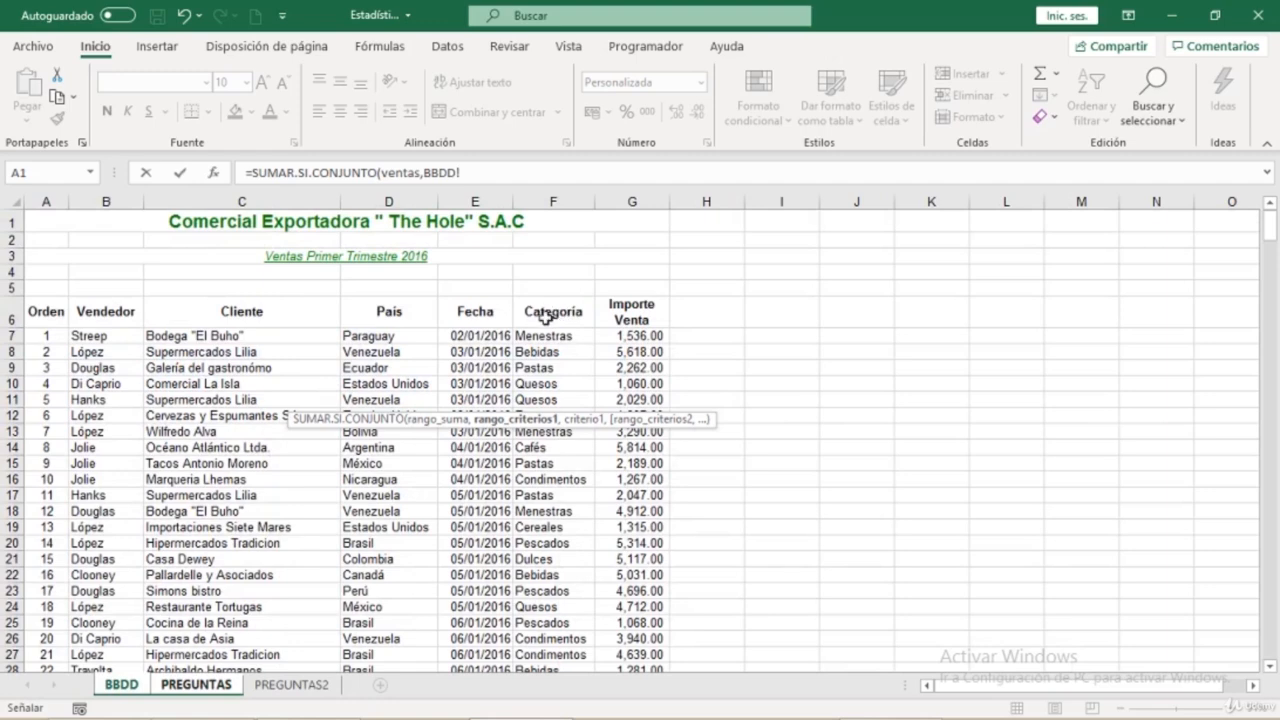
pyautogui.click(566, 312)
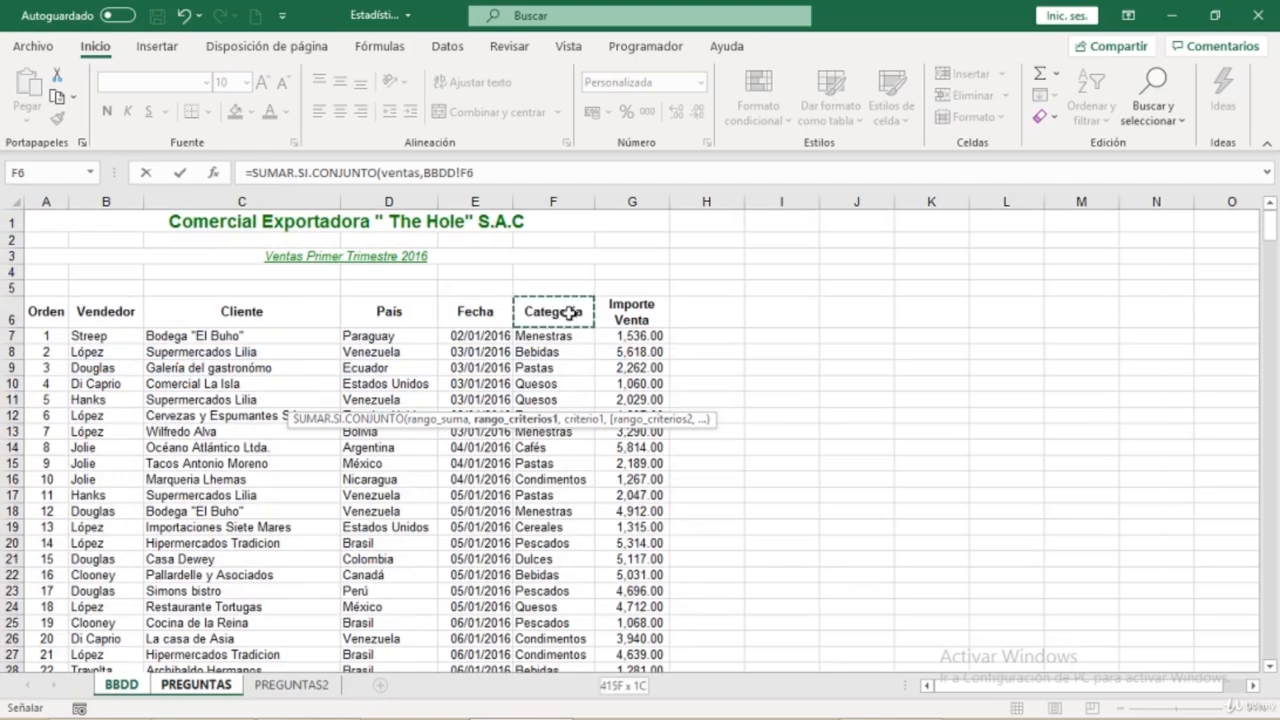
pyautogui.hotkey('ctrl', 'shift', 'Down')
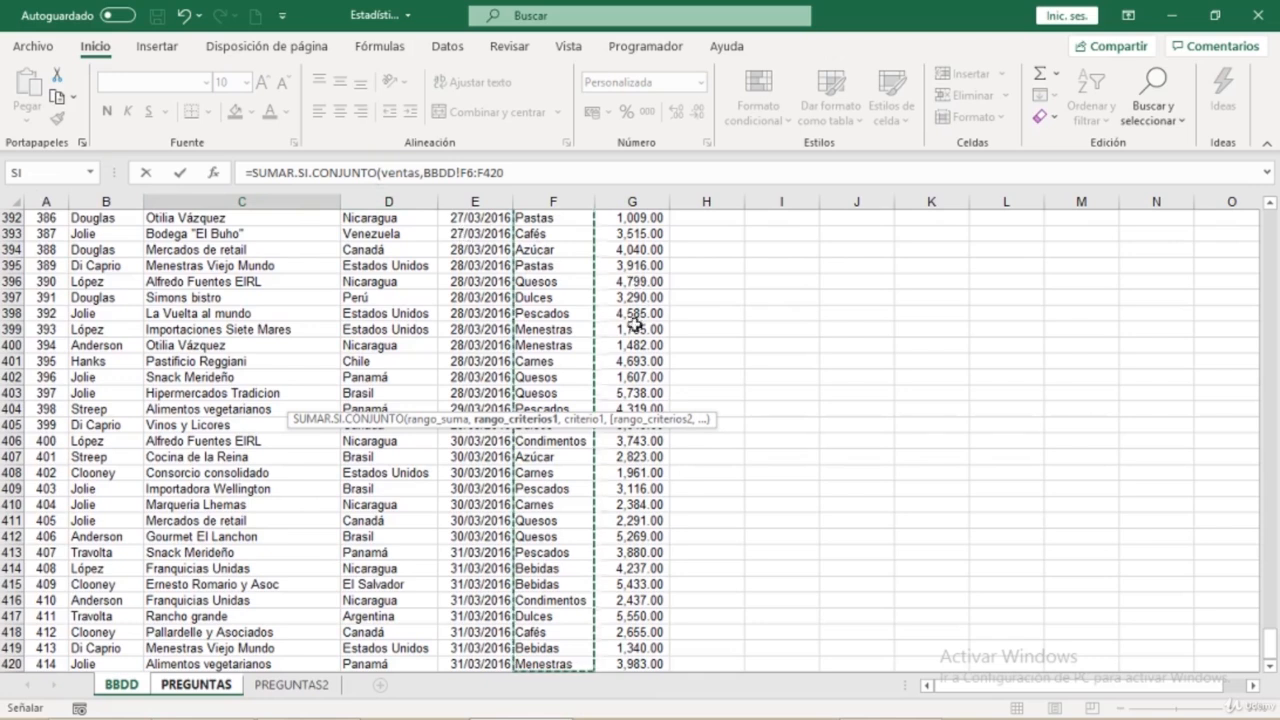
pyautogui.click(517, 174)
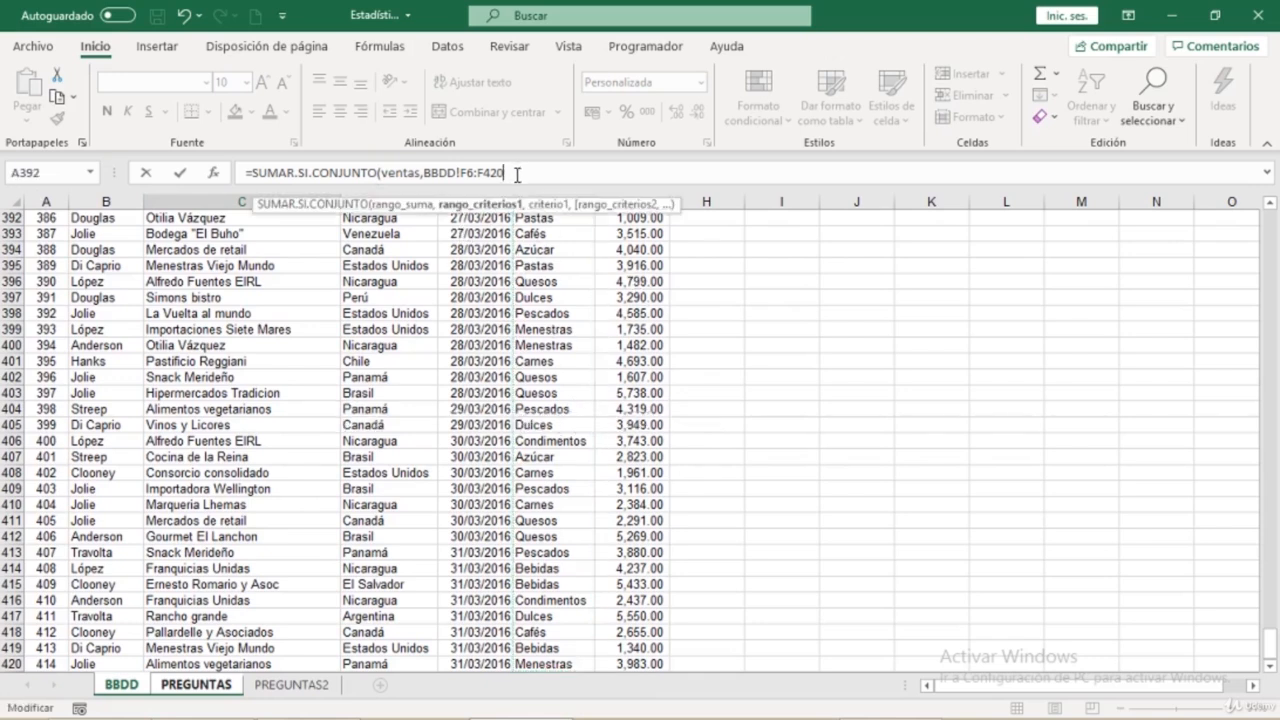
pyautogui.write(',')
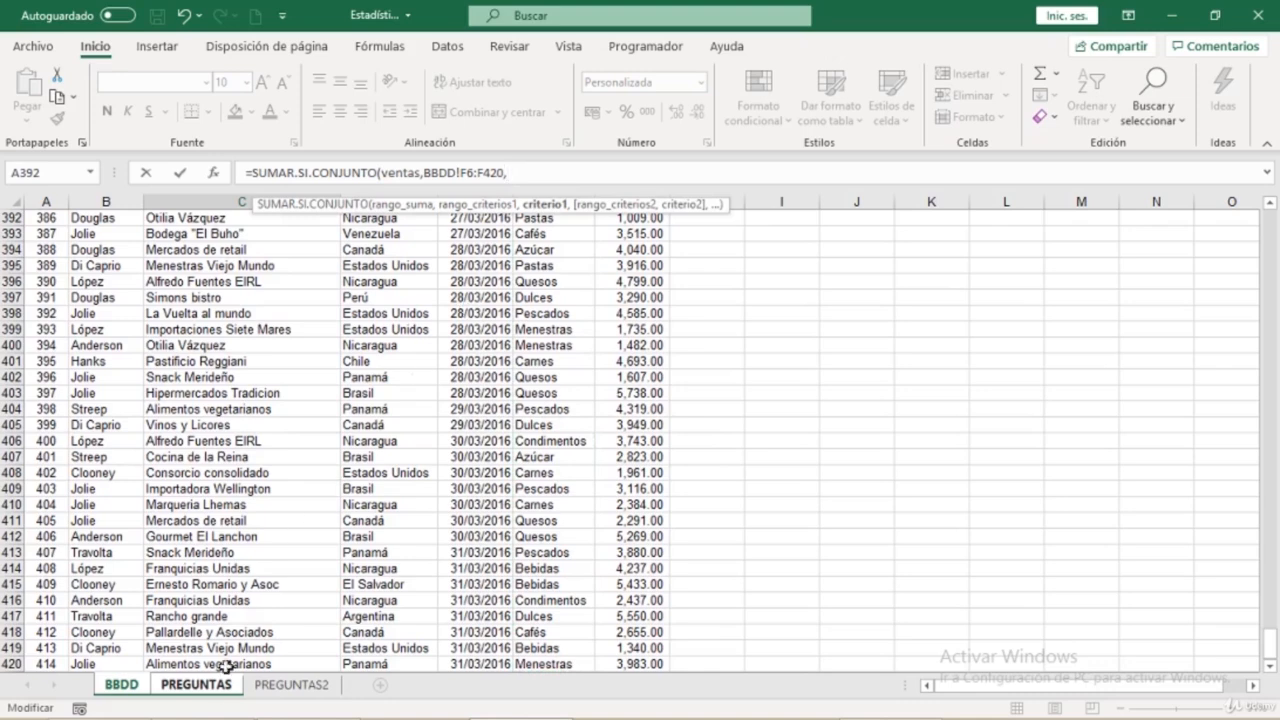
# - Use the Bebidas cell A25 on the PREGUNTAS sheet as the sum's criterion and complete the formula
pyautogui.click(212, 696)
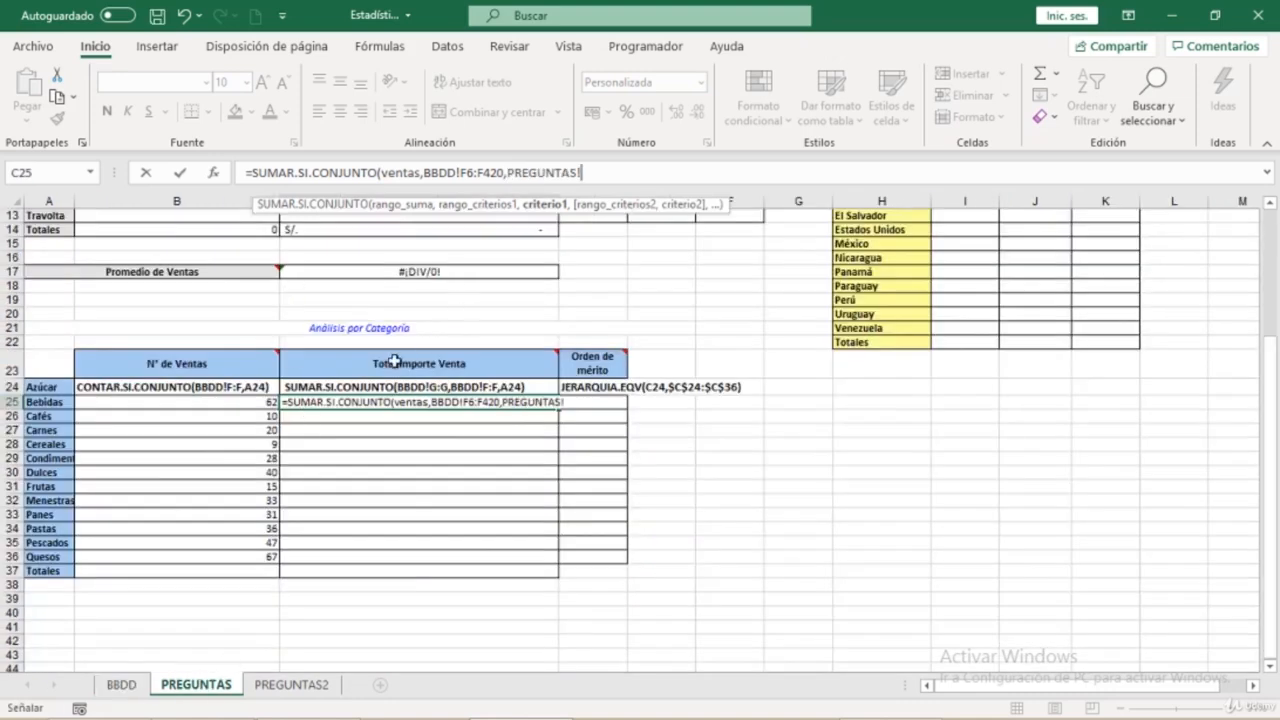
pyautogui.click(52, 402)
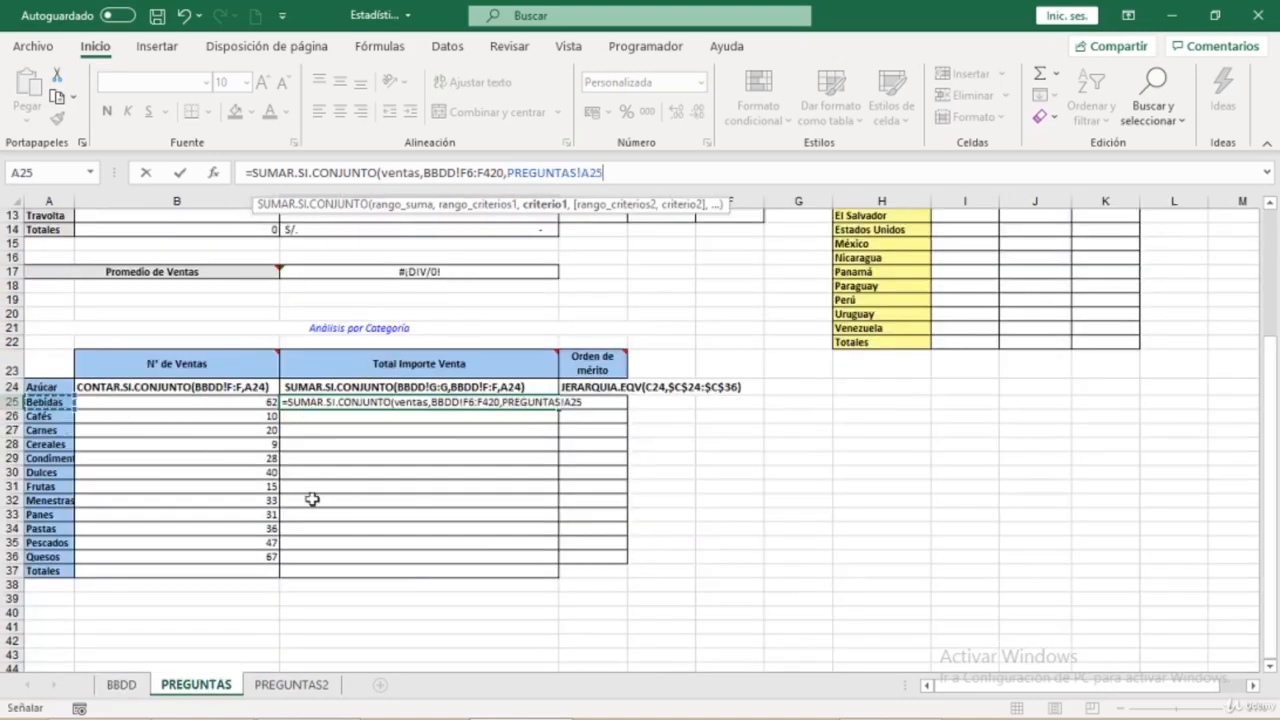
pyautogui.press('Return')
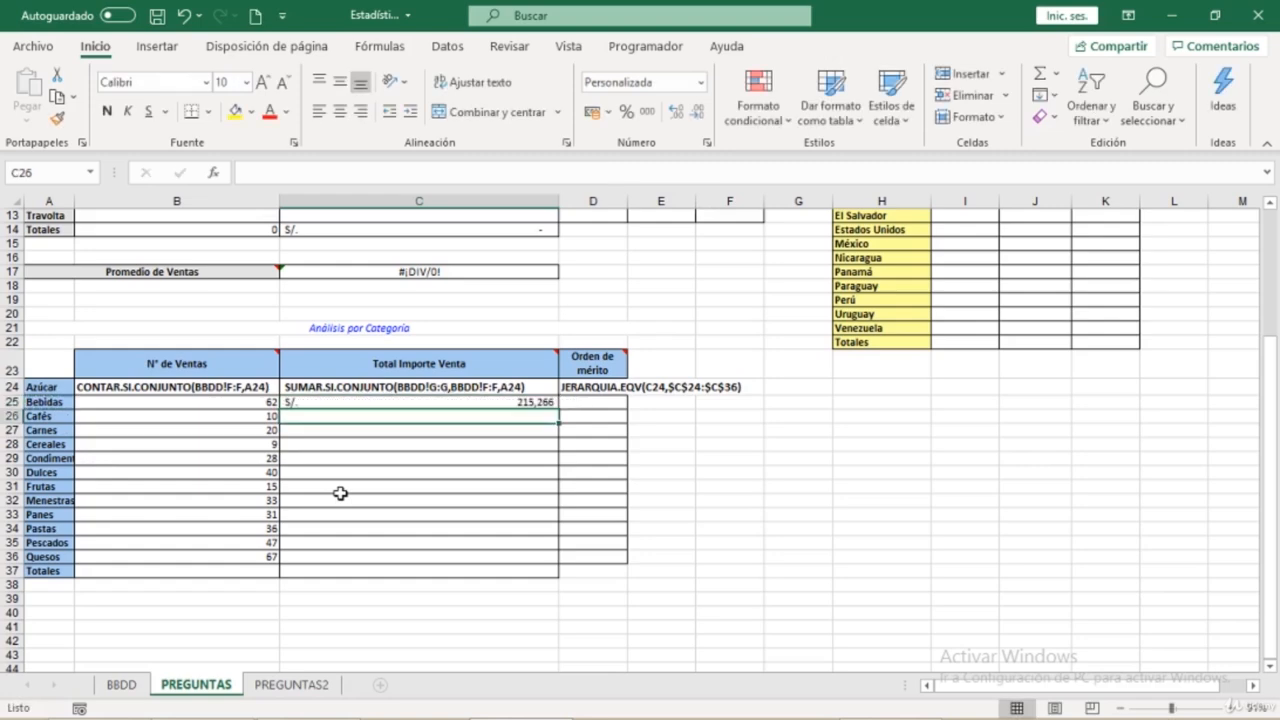
# - Fill the C25 sum formula down to the Quesos row in C36 and inspect the copied formula in the Dulces row
pyautogui.click(512, 402)
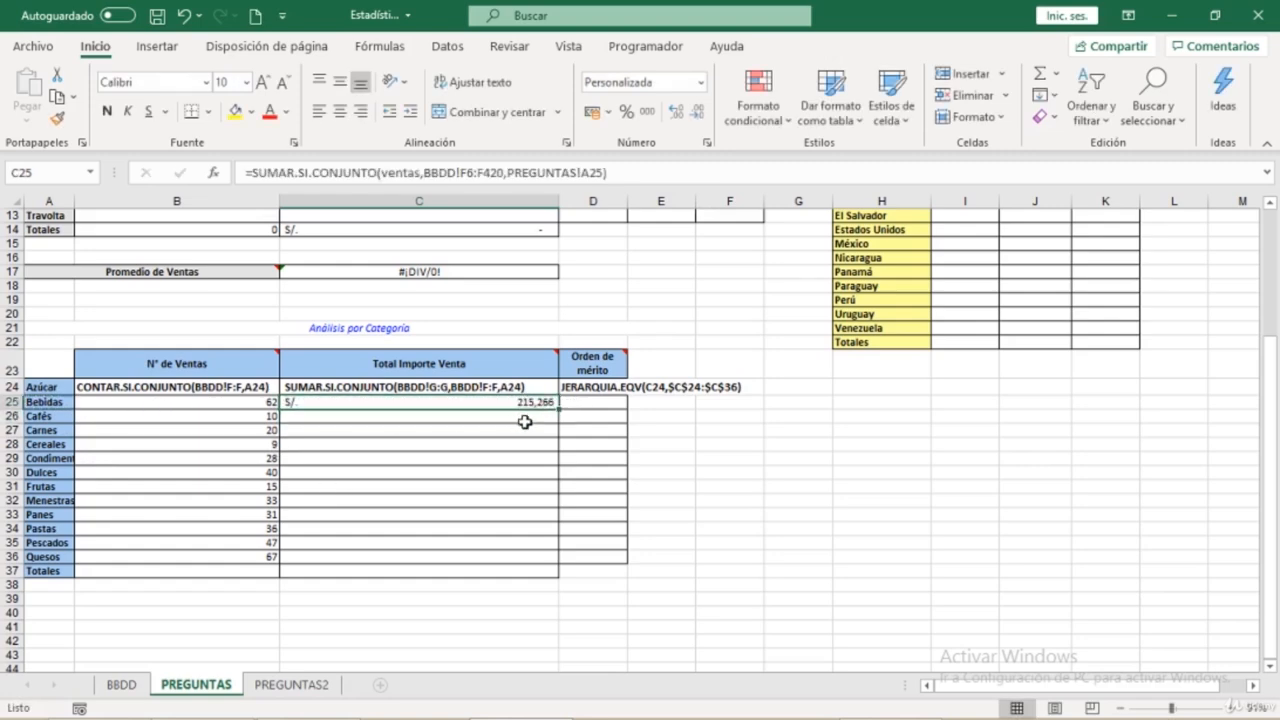
pyautogui.moveTo(557, 405); pyautogui.dragTo(555, 562)
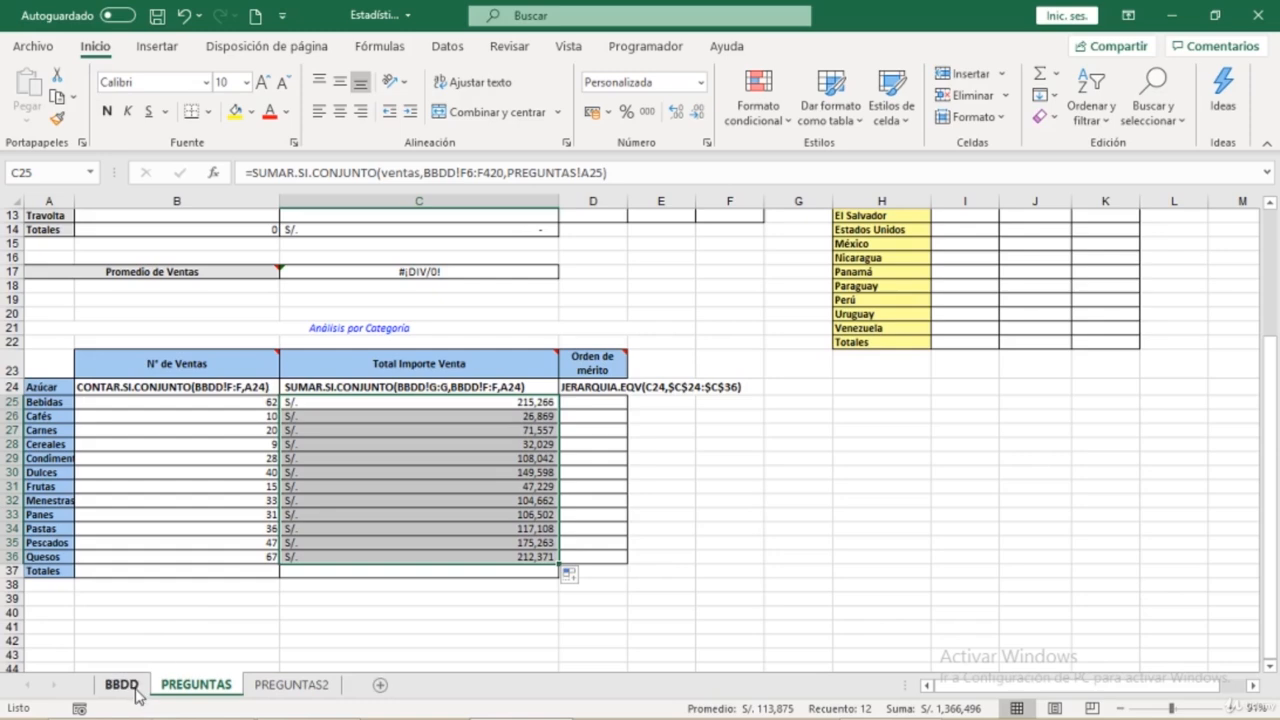
pyautogui.click(445, 470)
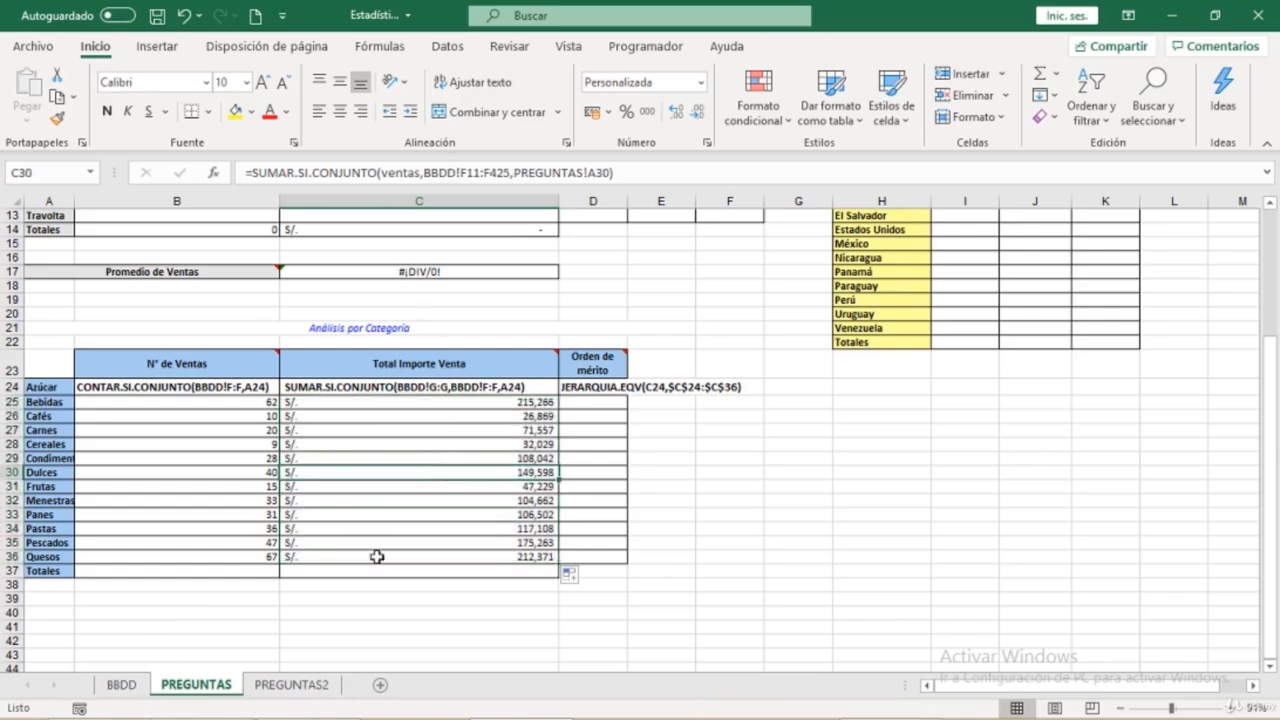
# - Compare the criteria ranges in the Bebidas and Panes sum formulas, and make the range in C25 absolute as BBDD!$F$6:$F$420
pyautogui.click(456, 407)
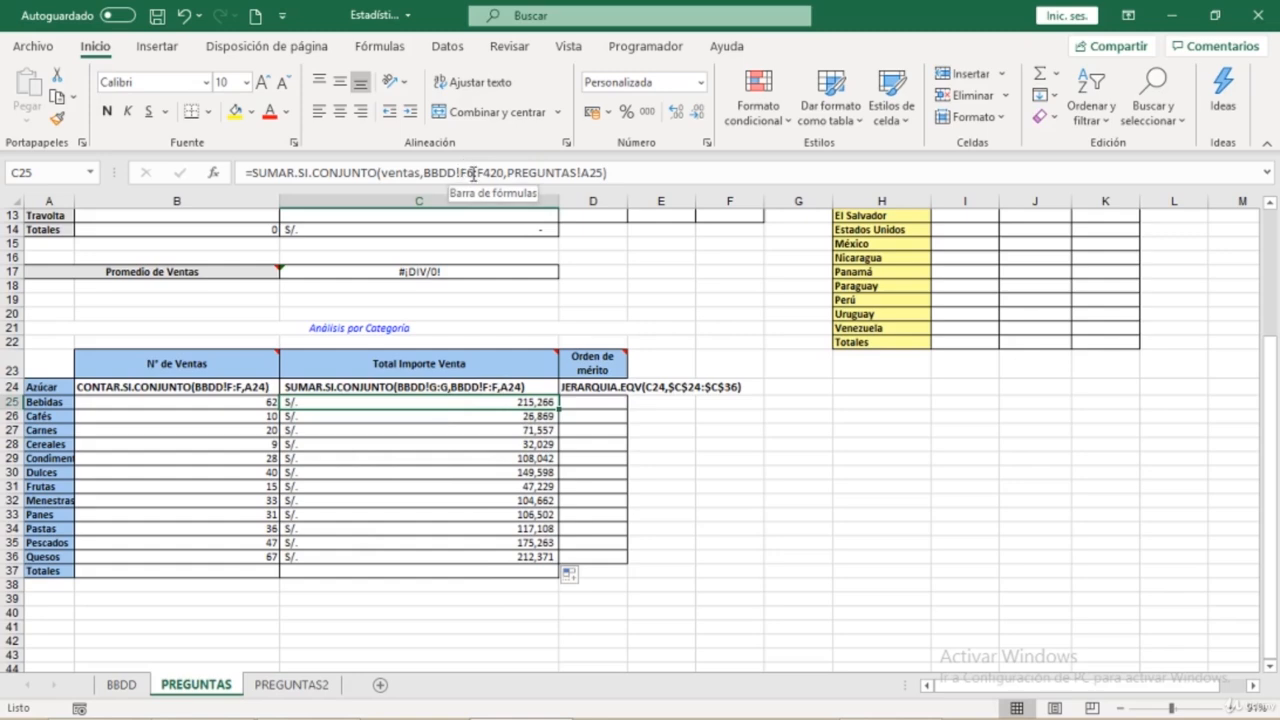
pyautogui.click(506, 513)
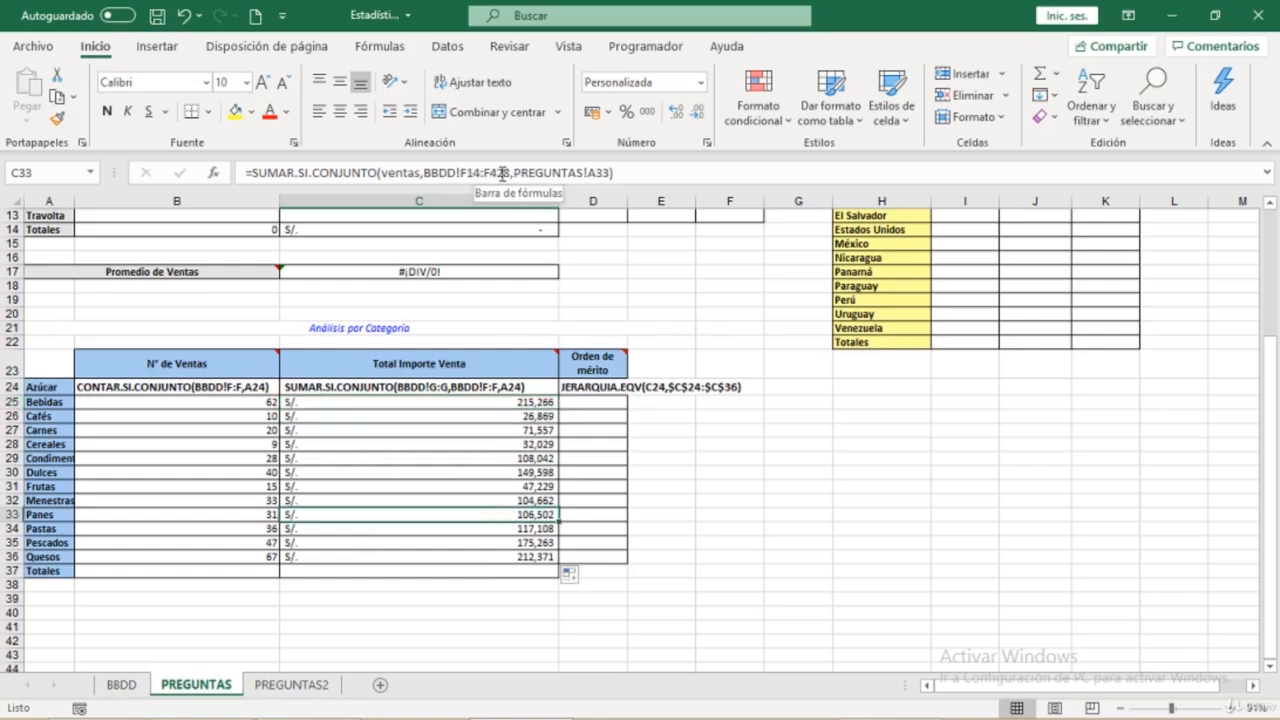
pyautogui.click(476, 400)
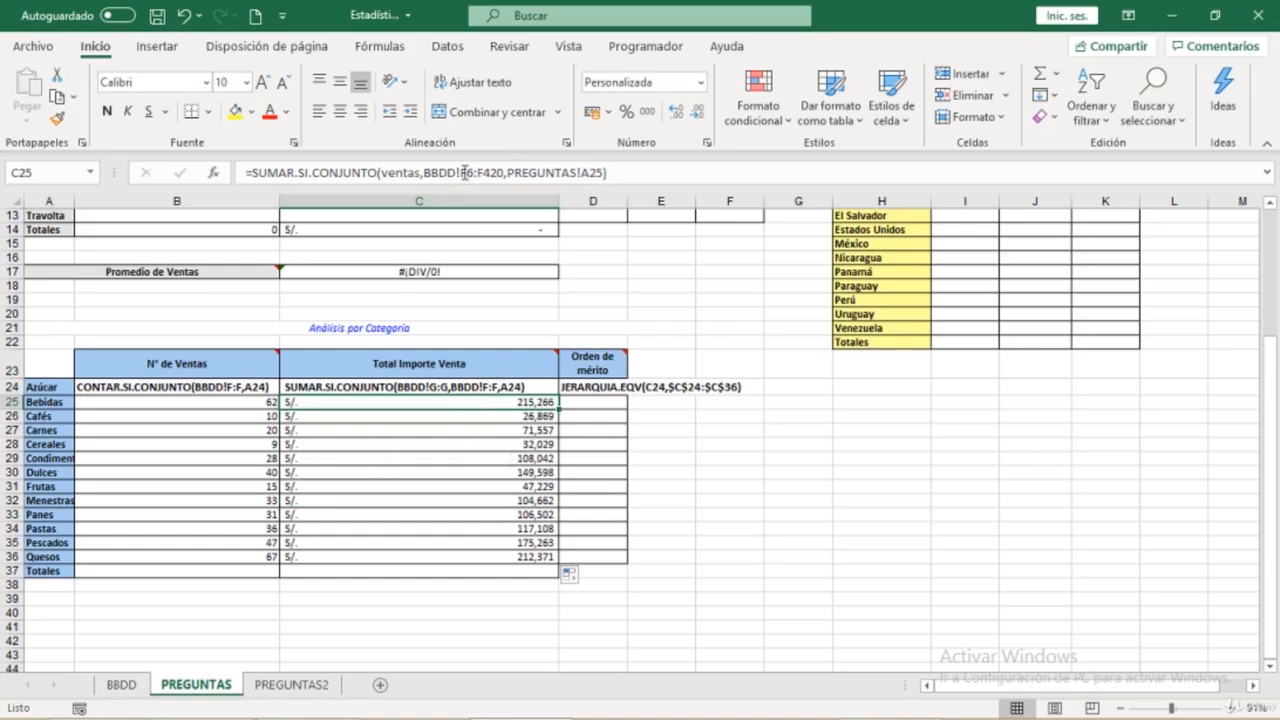
pyautogui.moveTo(460, 172); pyautogui.dragTo(500, 171)
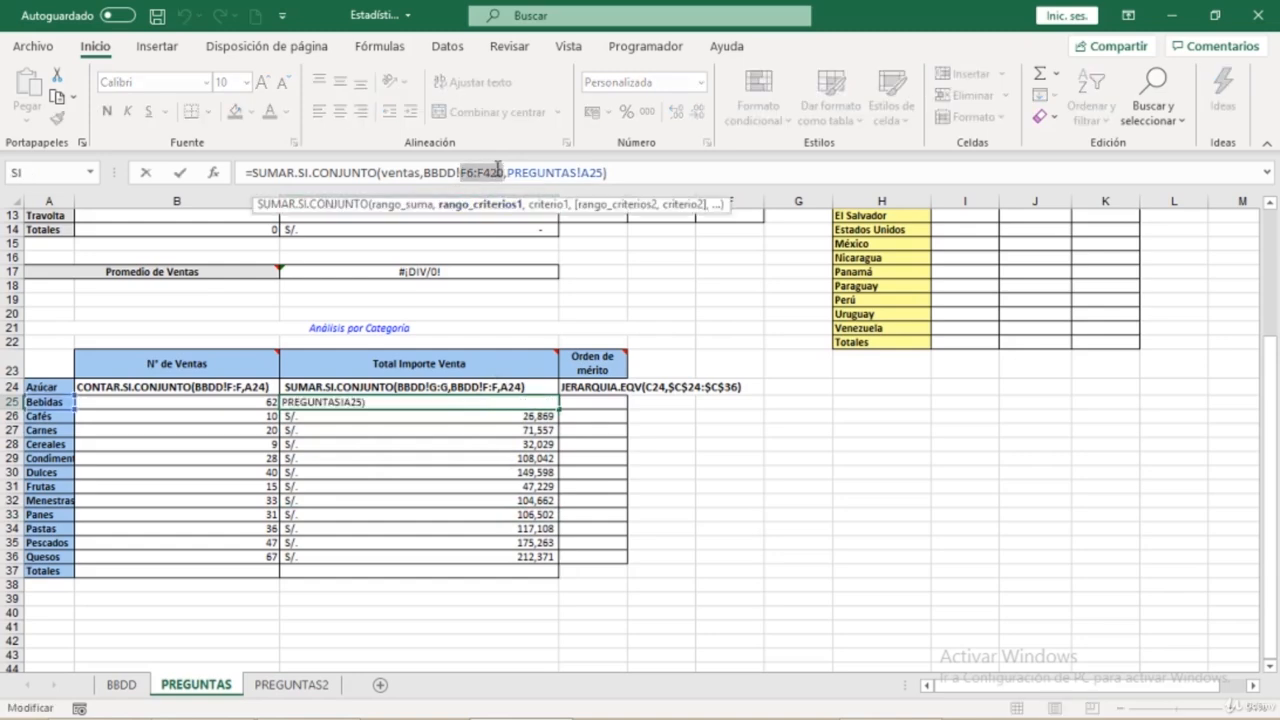
pyautogui.press('F4')
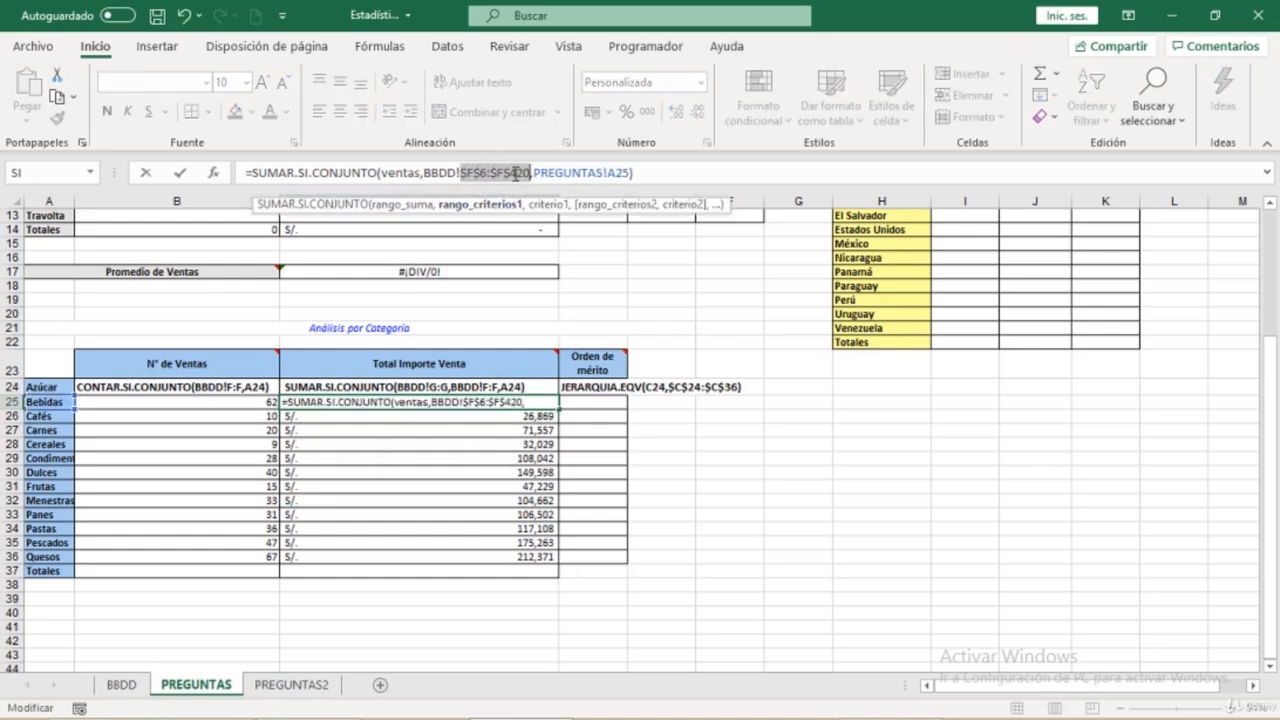
pyautogui.click(646, 172)
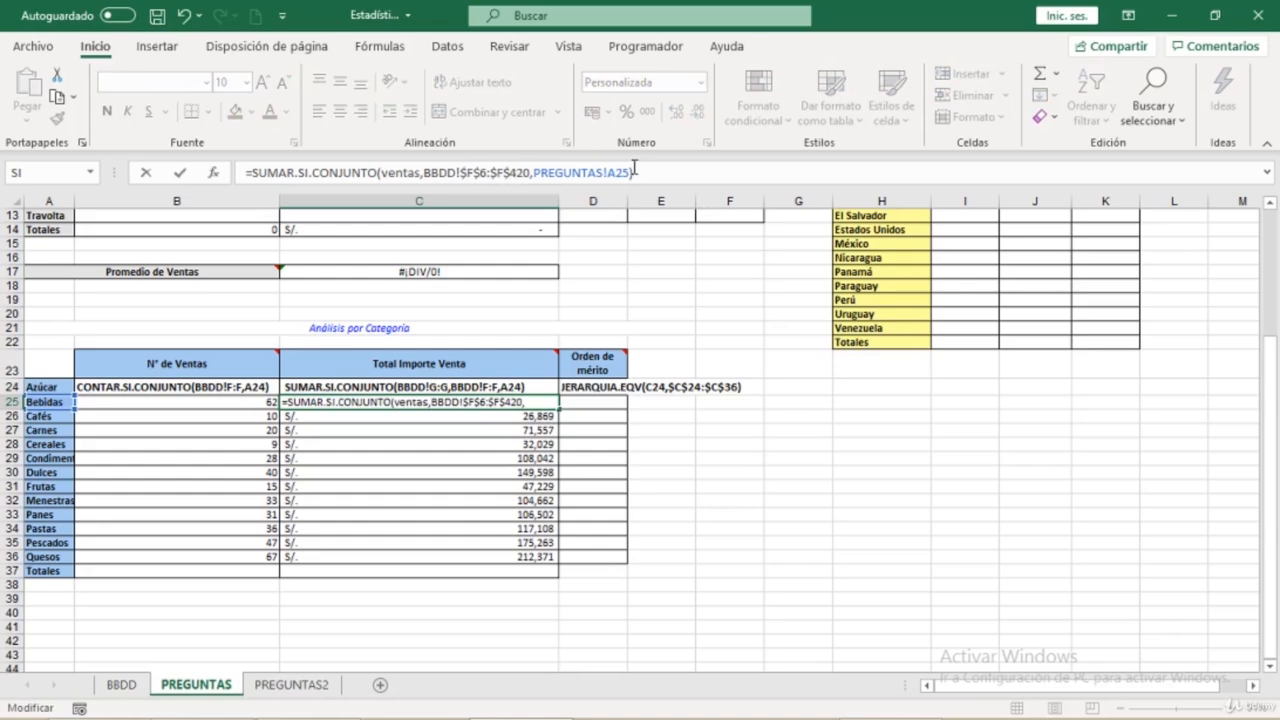
pyautogui.press('Return')
# - Copy the corrected Bebidas sum formula from C25 down through the Quesos row in C36
pyautogui.click(528, 403)
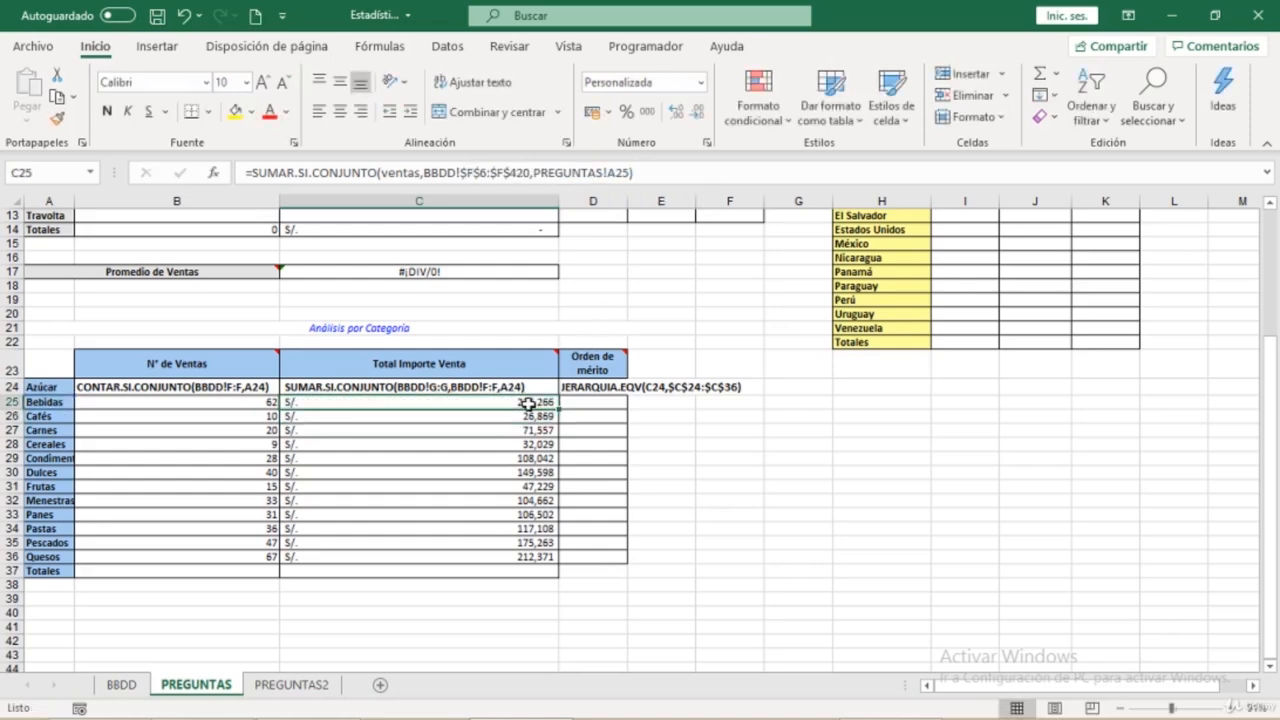
pyautogui.moveTo(558, 408); pyautogui.dragTo(556, 562)
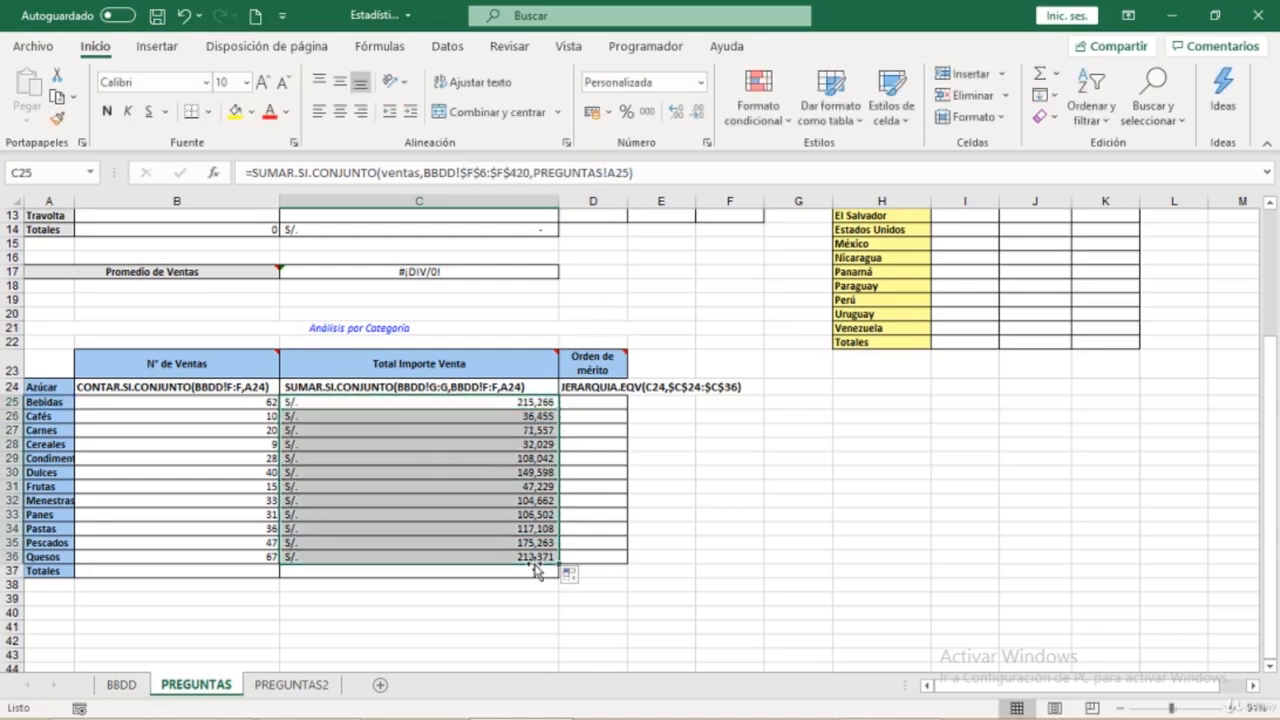
pyautogui.click(750, 501)
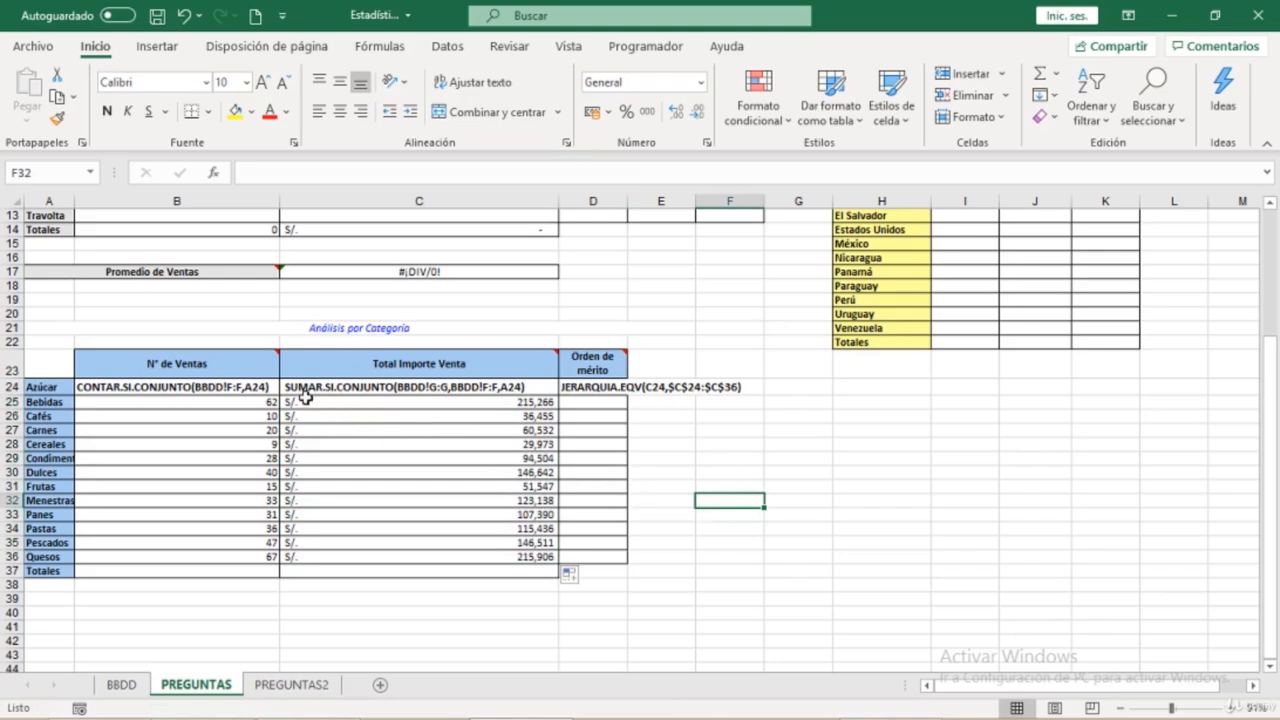
# - Review the C25 sum formula against the sample CONTAR.SI.CONJUNTO and SUMAR.SI.CONJUNTO formulas written in the Azúcar row
pyautogui.click(335, 403)
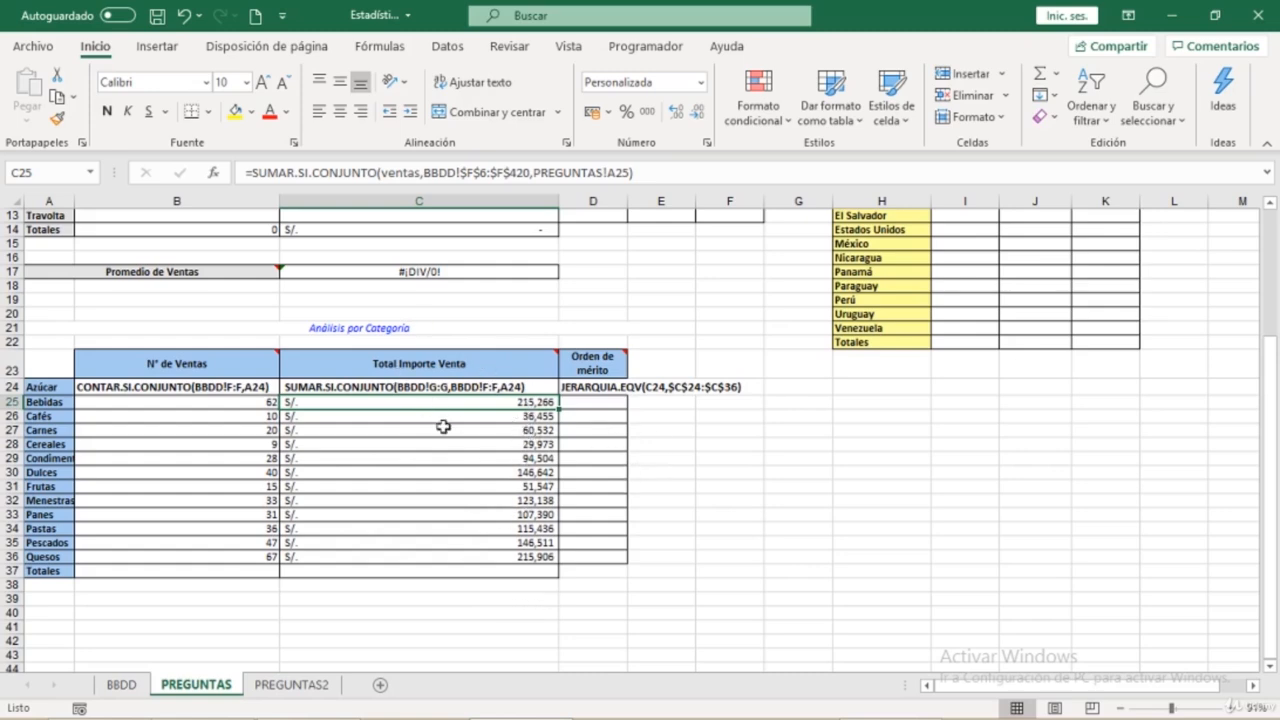
pyautogui.click(350, 388)
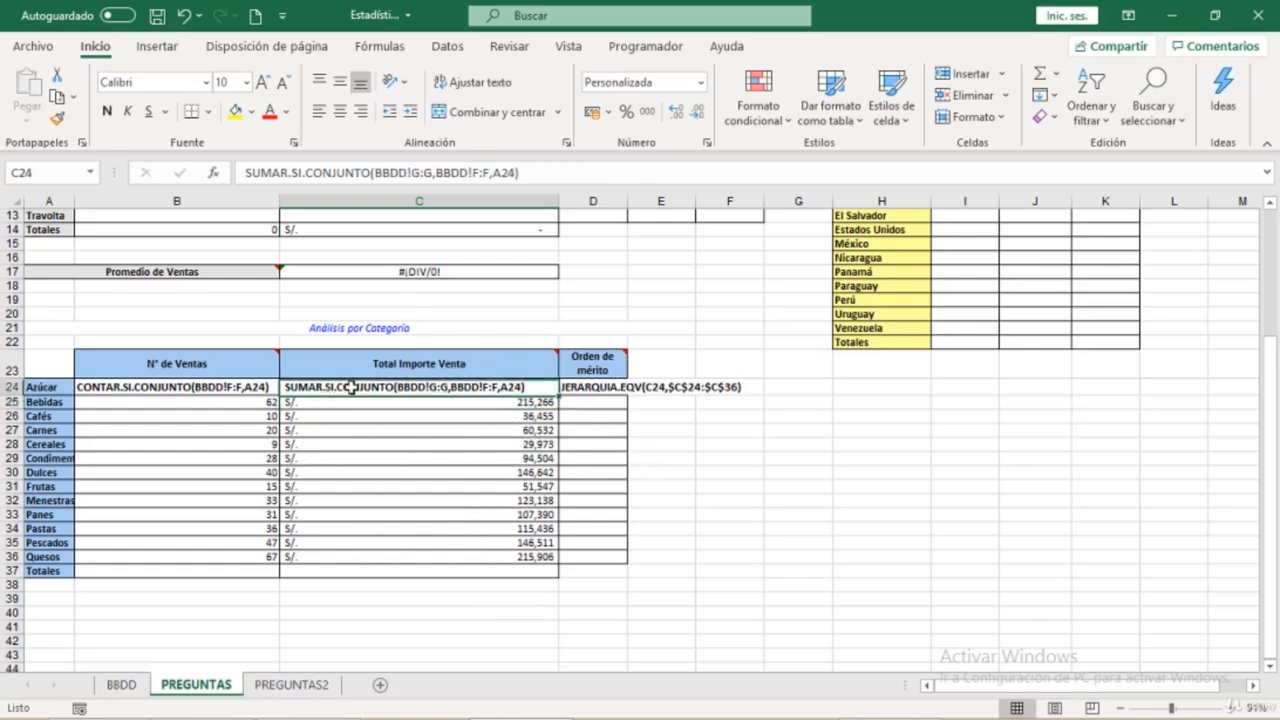
pyautogui.click(208, 388)
pyautogui.click(390, 388)
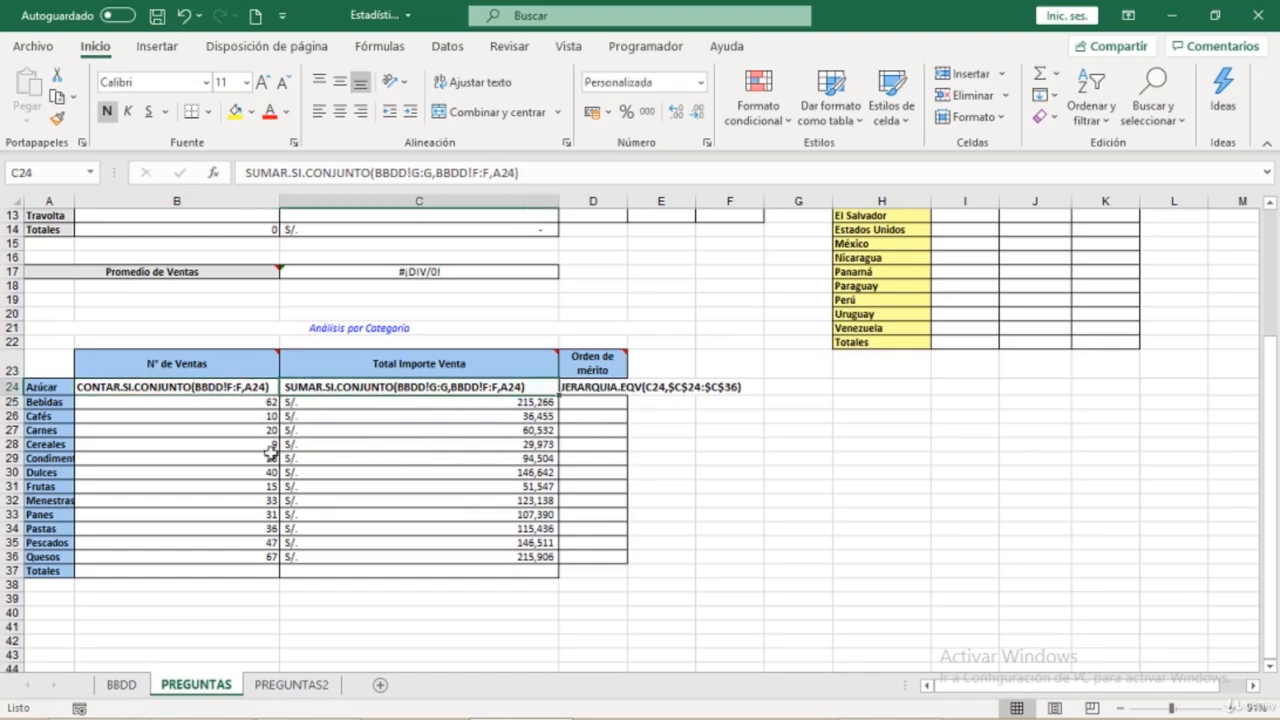
pyautogui.scroll(4, 457, 402)
pyautogui.scroll(-6, 445, 390)
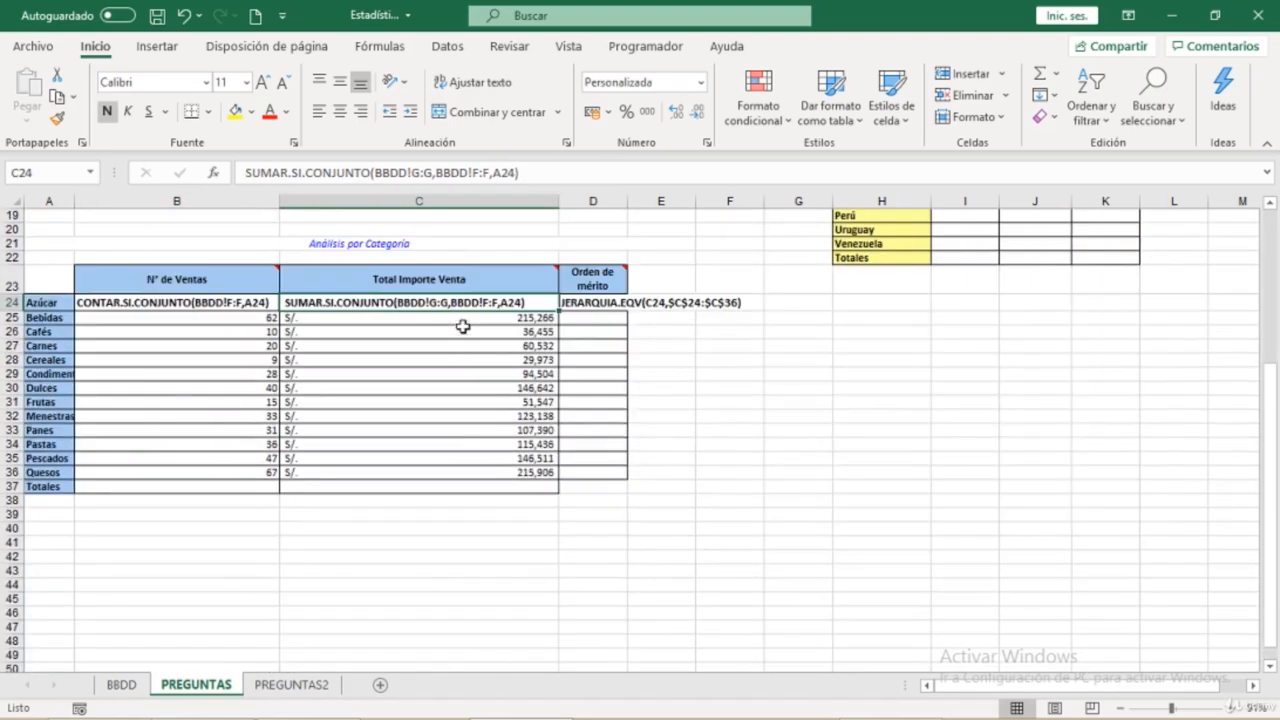